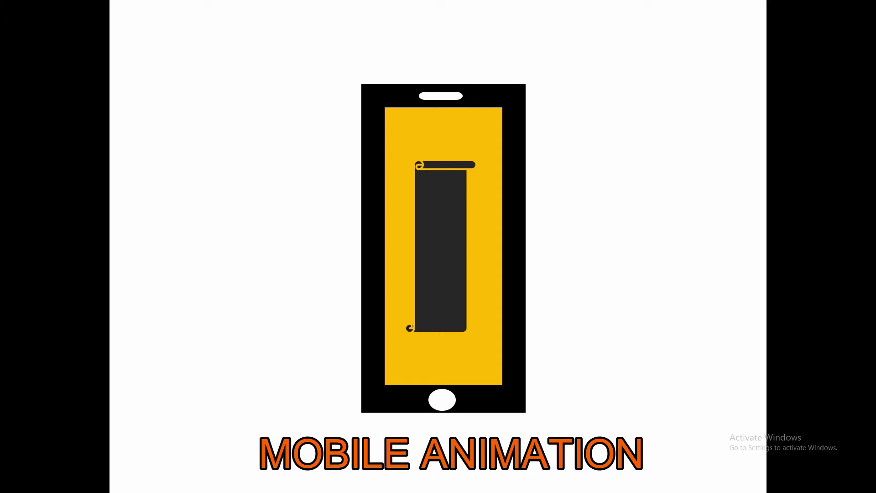
# Exit the phone animation slideshow and return to Normal view on slide 6
pyautogui.press('Escape')
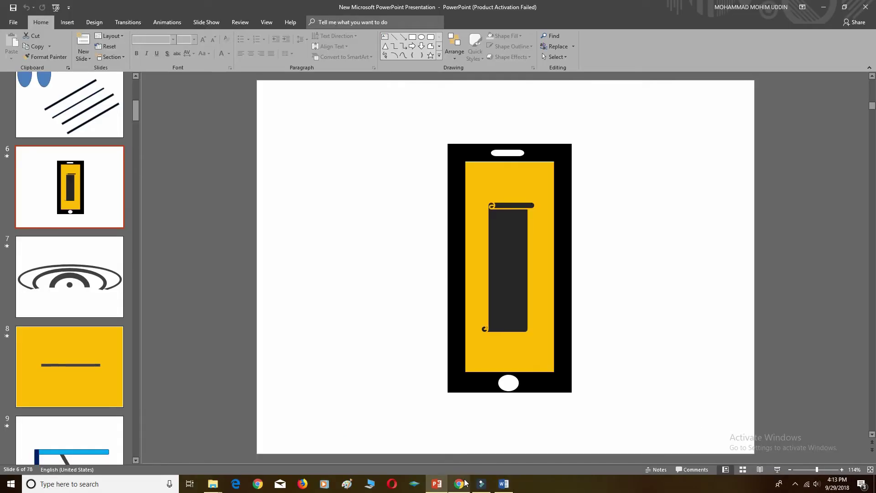
# In Word, select each title line from 'HELLO GUYS' to 'SO LET'S START', then return to the blank presentation
pyautogui.click(503, 483)
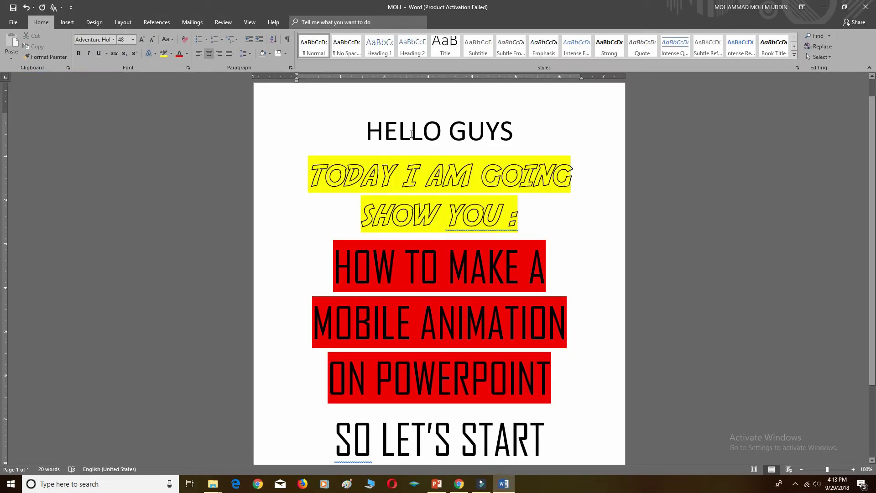
pyautogui.moveTo(367, 136); pyautogui.dragTo(525, 137)
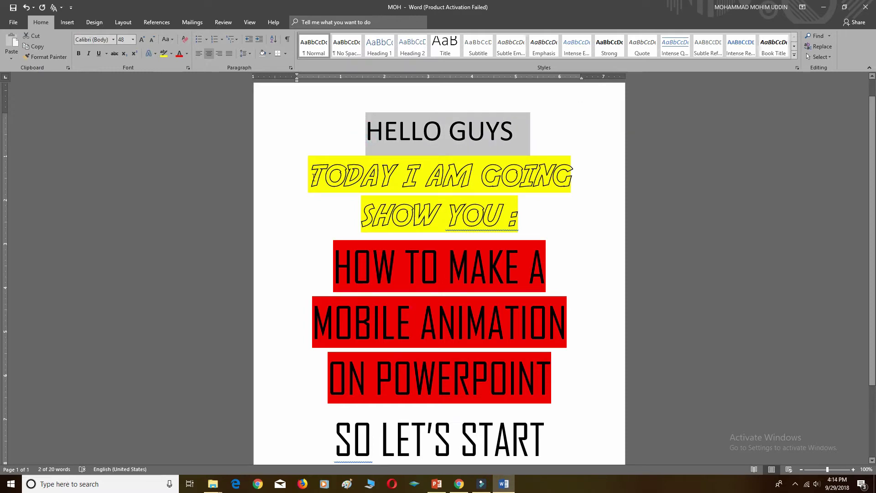
pyautogui.moveTo(312, 178); pyautogui.dragTo(575, 182)
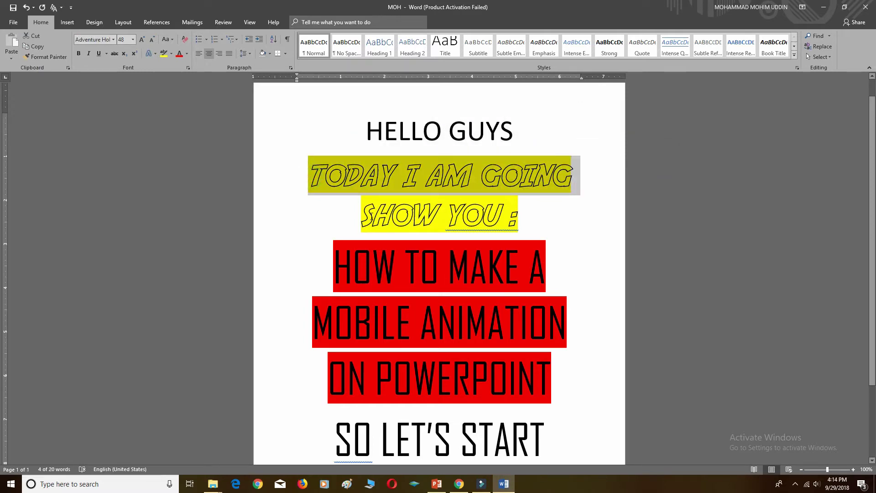
pyautogui.moveTo(365, 216); pyautogui.dragTo(534, 216)
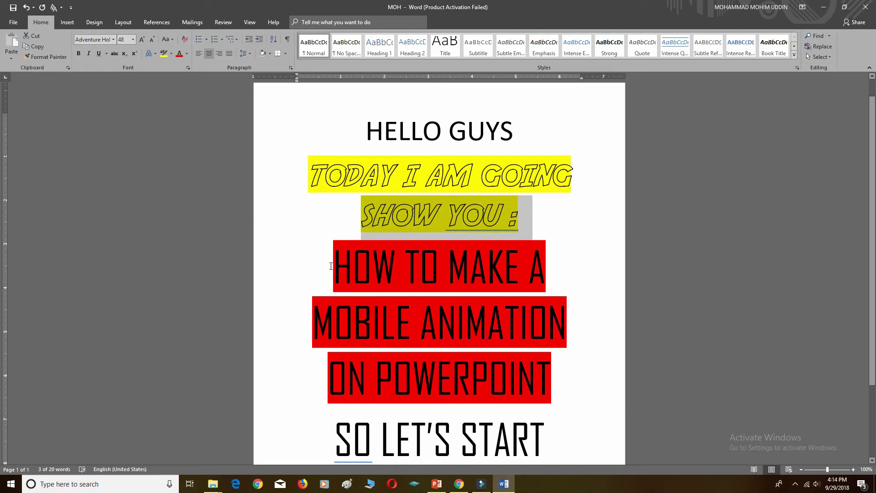
pyautogui.moveTo(331, 266); pyautogui.dragTo(553, 269)
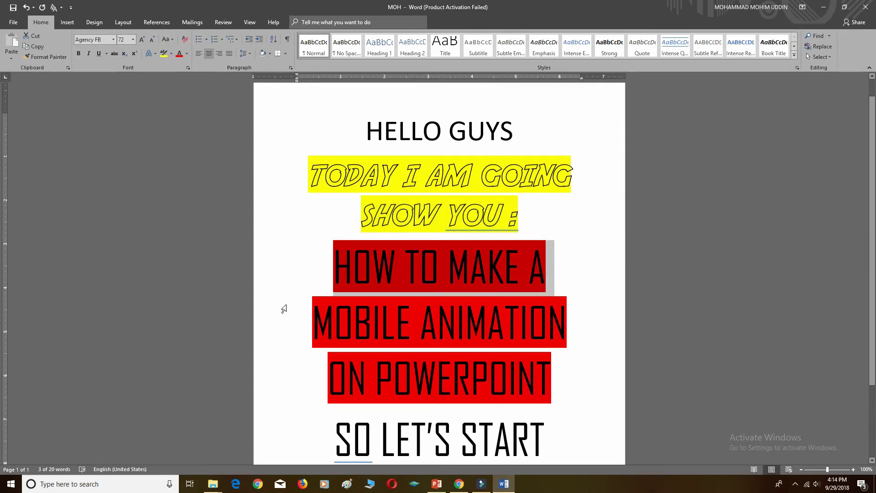
pyautogui.moveTo(317, 314); pyautogui.dragTo(515, 317)
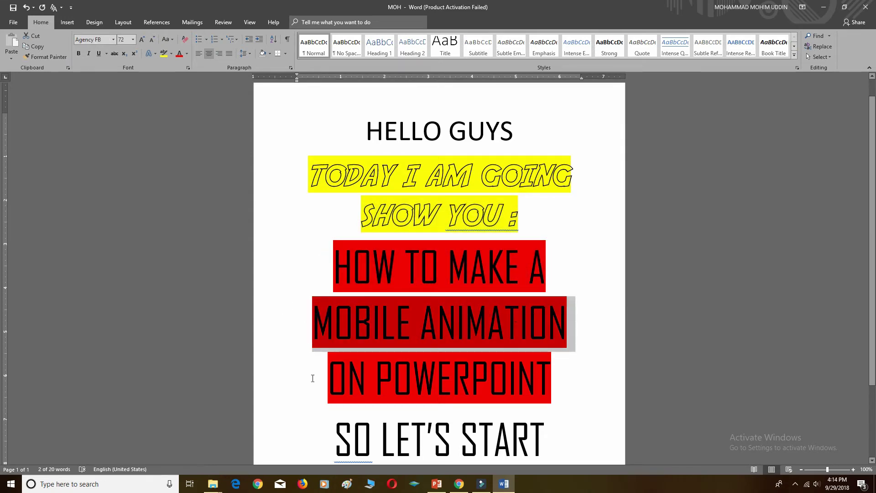
pyautogui.tripleClick(326, 379)
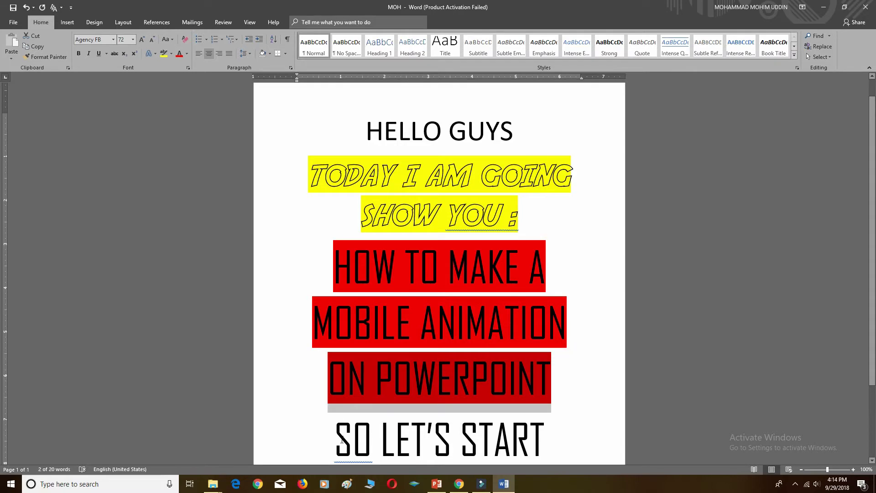
pyautogui.moveTo(338, 440); pyautogui.dragTo(459, 456)
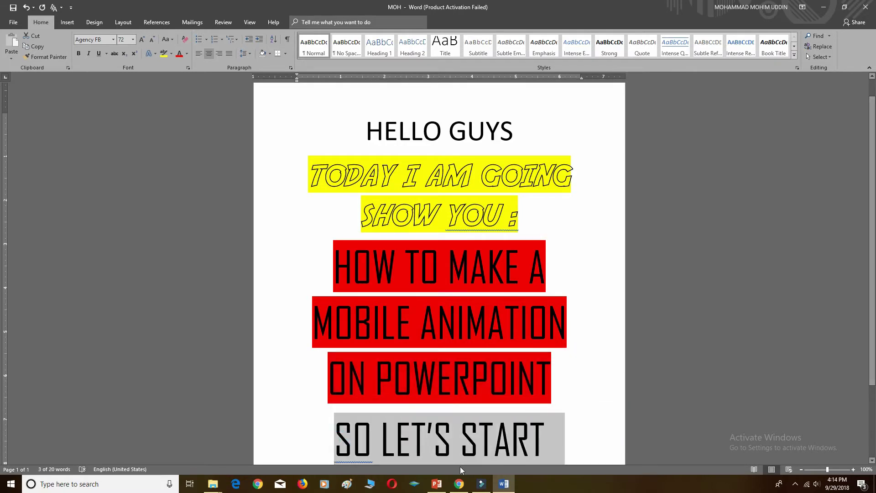
pyautogui.click(436, 484)
# Delete the title and subtitle placeholders and draw a tall Frame shape mid-slide
pyautogui.moveTo(228, 127); pyautogui.dragTo(808, 401)
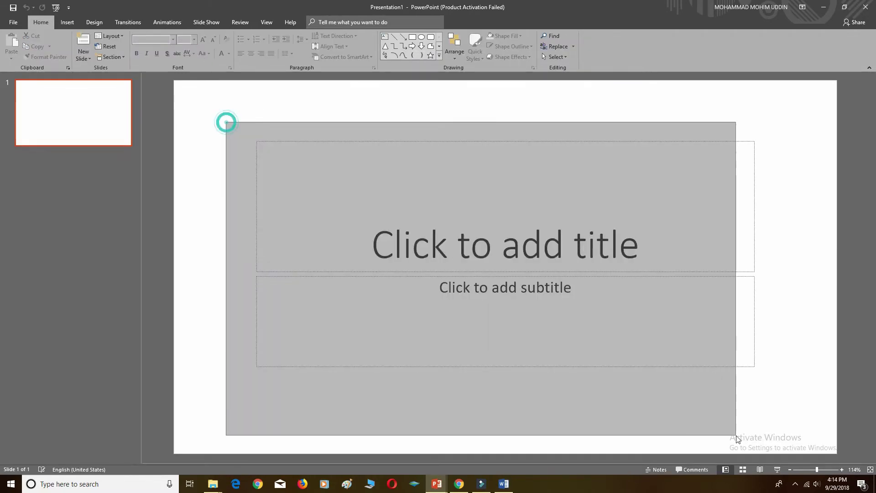
pyautogui.press('Delete')
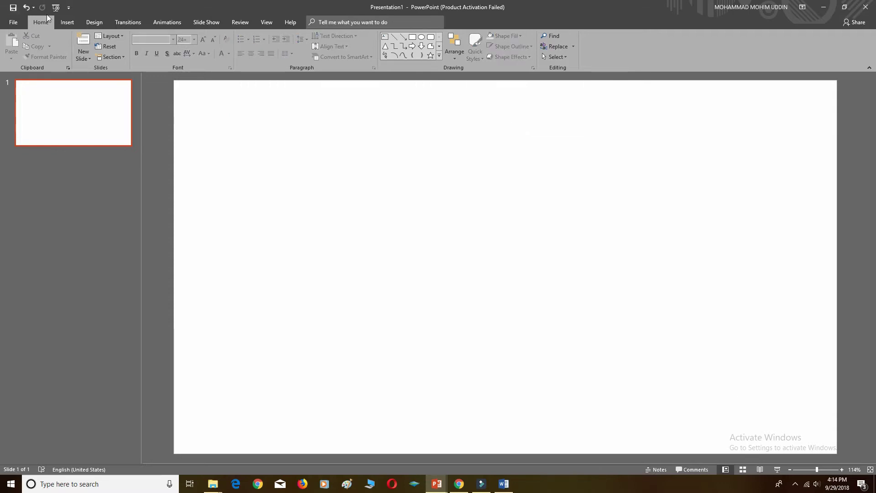
pyautogui.click(68, 24)
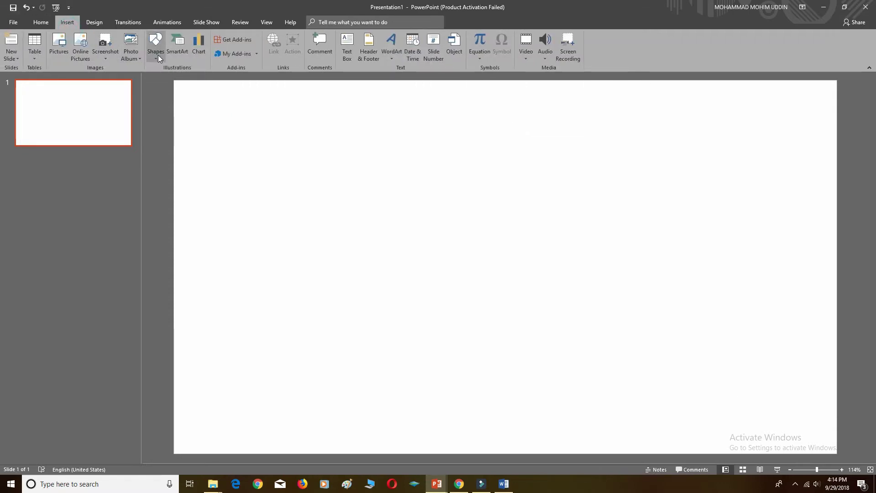
pyautogui.click(157, 55)
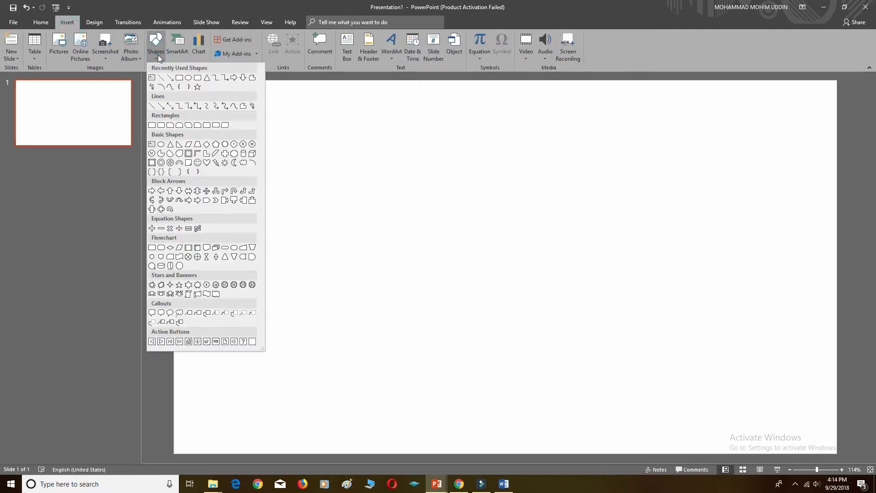
pyautogui.click(188, 154)
pyautogui.moveTo(413, 124); pyautogui.dragTo(522, 367)
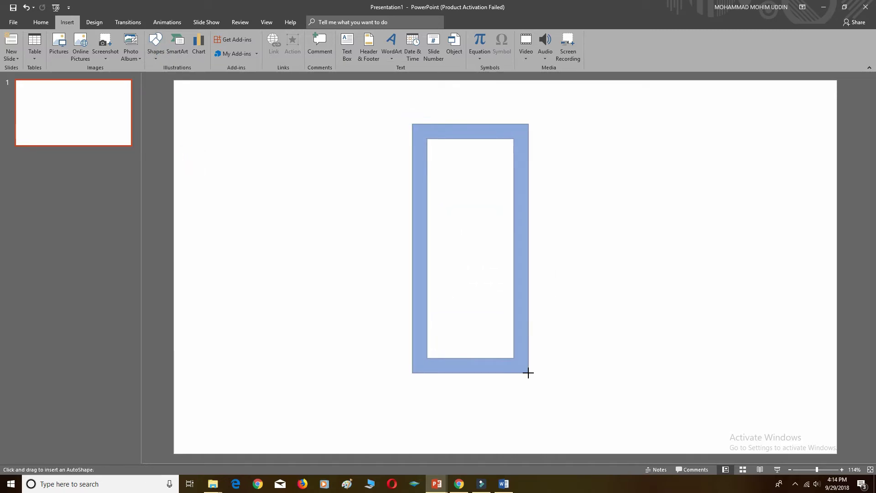
# Size the frame to 5.03" by 2.38", nudge it right, and thicken its border
pyautogui.moveTo(523, 368); pyautogui.dragTo(530, 374)
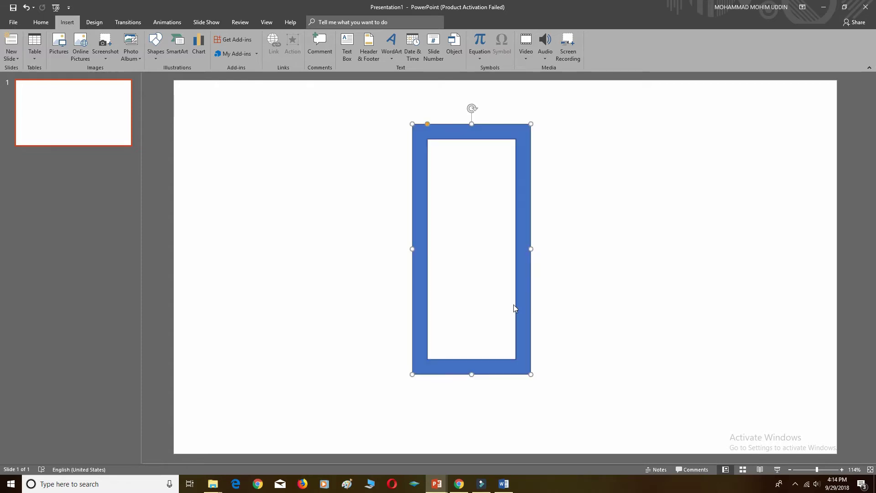
pyautogui.moveTo(424, 166); pyautogui.dragTo(443, 165)
pyautogui.moveTo(447, 125); pyautogui.dragTo(451, 128)
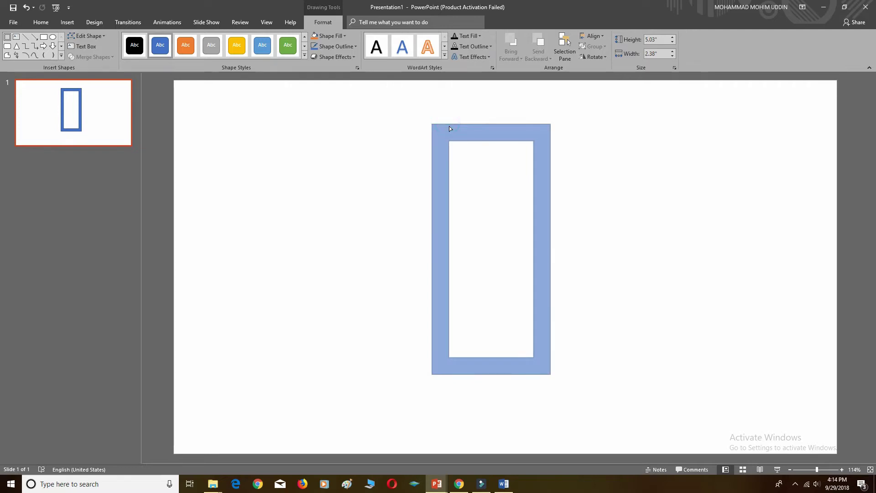
pyautogui.moveTo(440, 188); pyautogui.dragTo(443, 188)
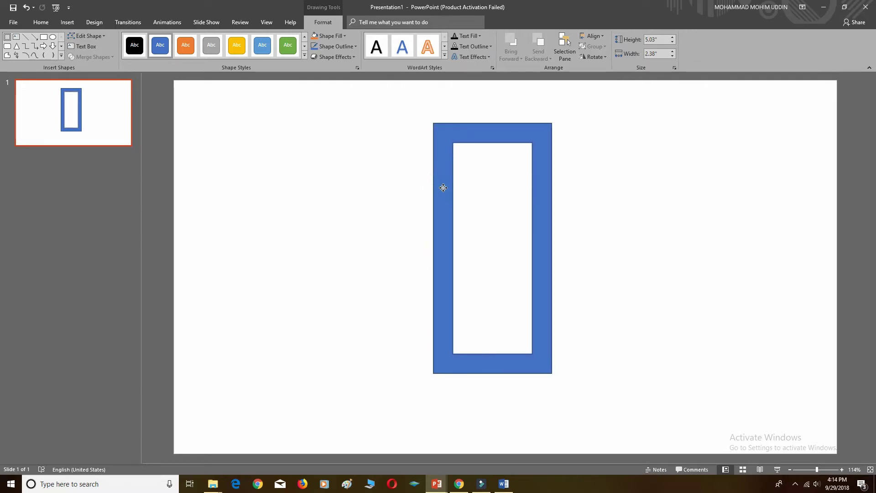
pyautogui.moveTo(452, 124); pyautogui.dragTo(448, 137)
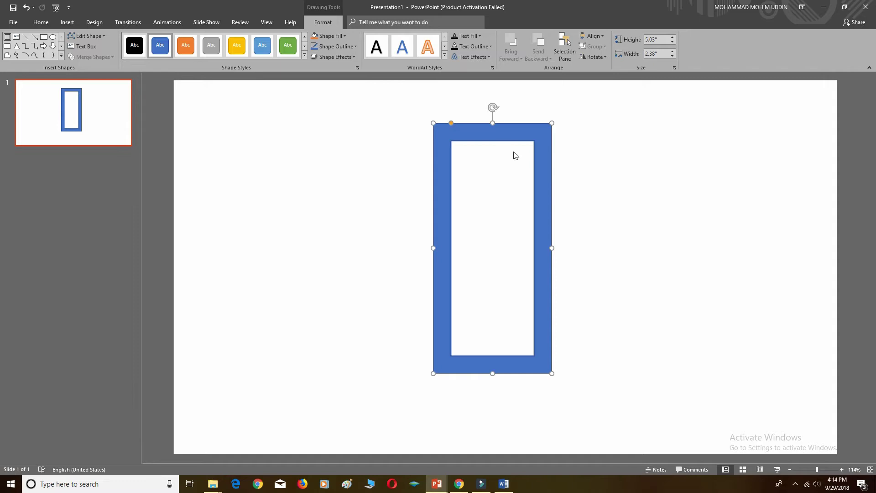
pyautogui.moveTo(452, 124); pyautogui.dragTo(452, 130)
# Draw a small oval on the frame's bottom bezel as the home button
pyautogui.click(674, 226)
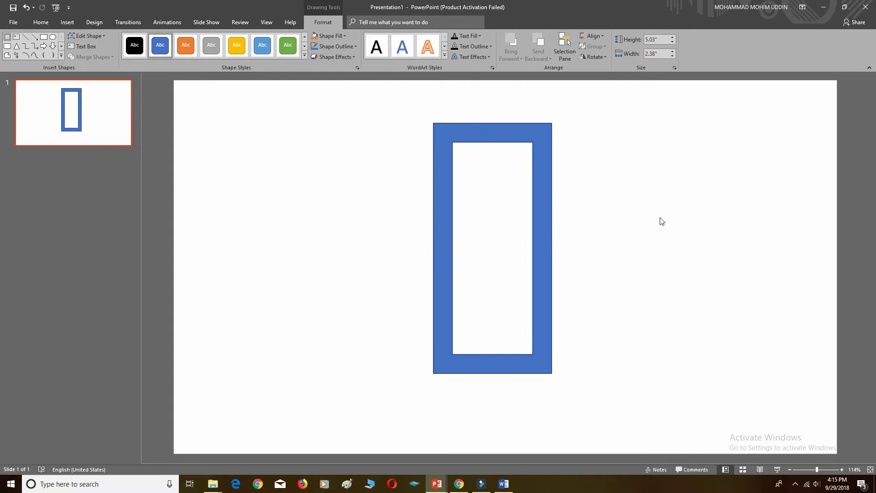
pyautogui.click(446, 155)
pyautogui.click(67, 22)
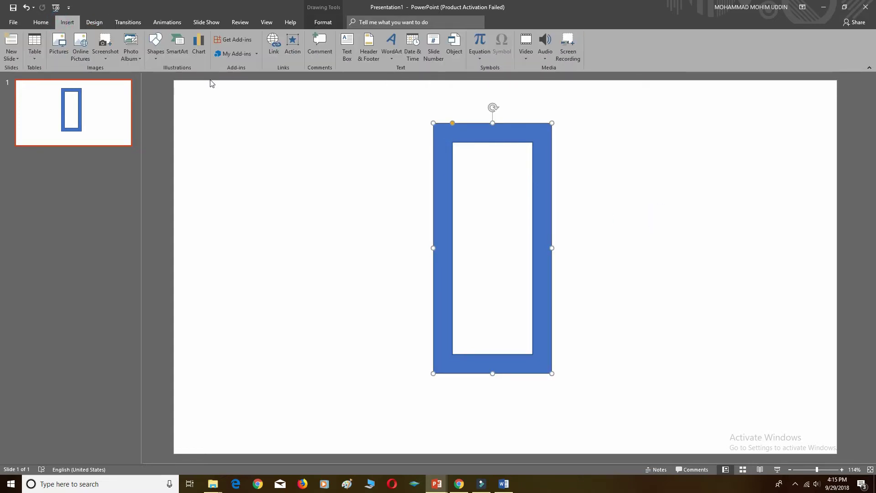
pyautogui.click(158, 61)
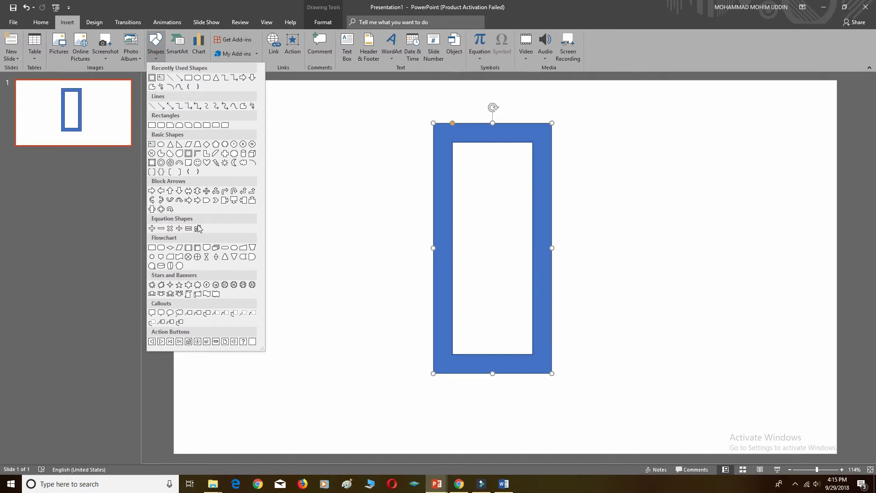
pyautogui.click(161, 145)
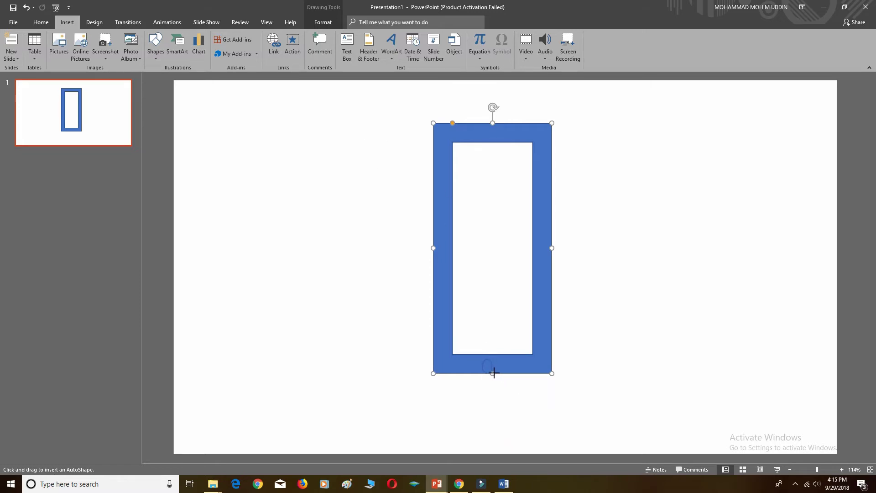
pyautogui.moveTo(495, 370); pyautogui.dragTo(482, 360)
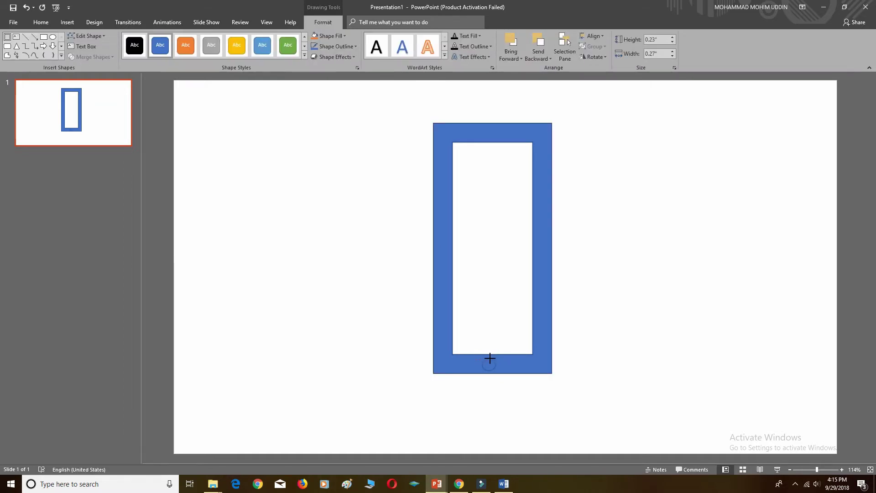
pyautogui.moveTo(482, 356); pyautogui.dragTo(498, 370)
# Fill the frame black and make the home button a white 0.28" circle
pyautogui.click(464, 133)
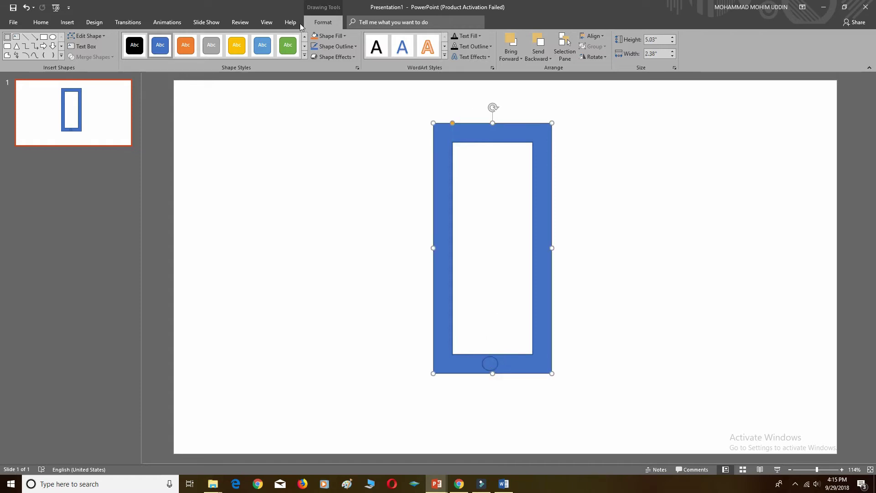
pyautogui.click(338, 37)
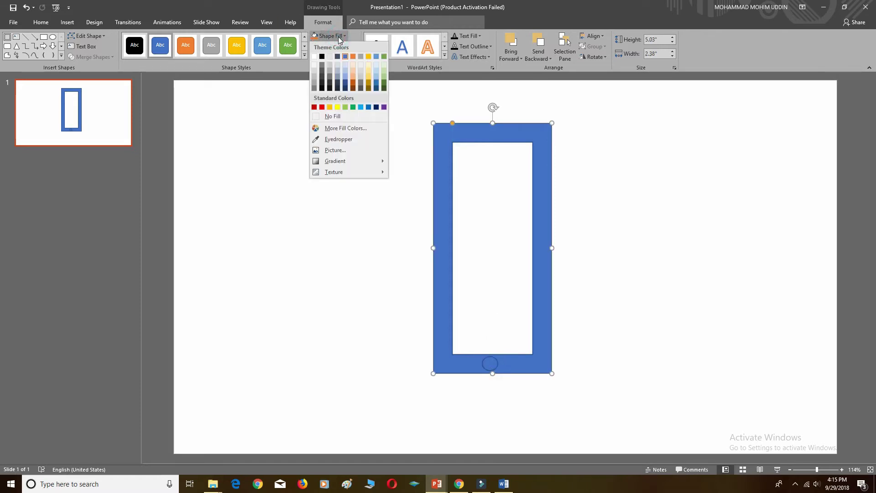
pyautogui.click(321, 56)
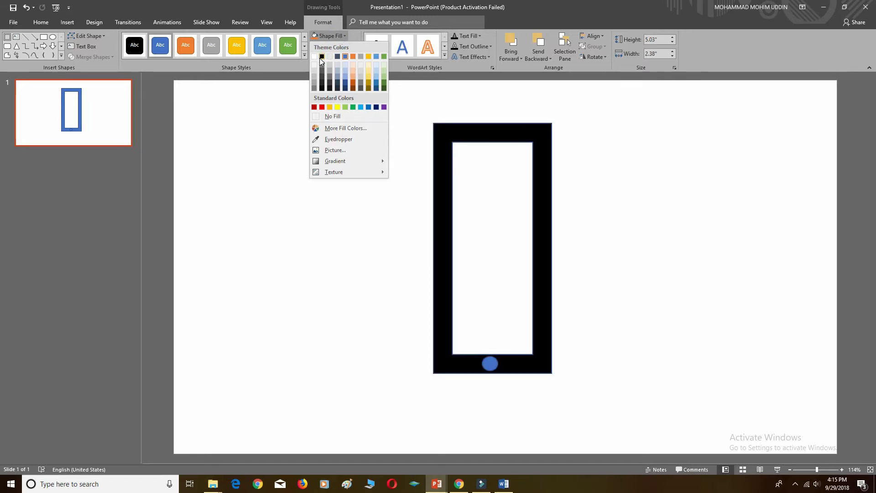
pyautogui.click(489, 363)
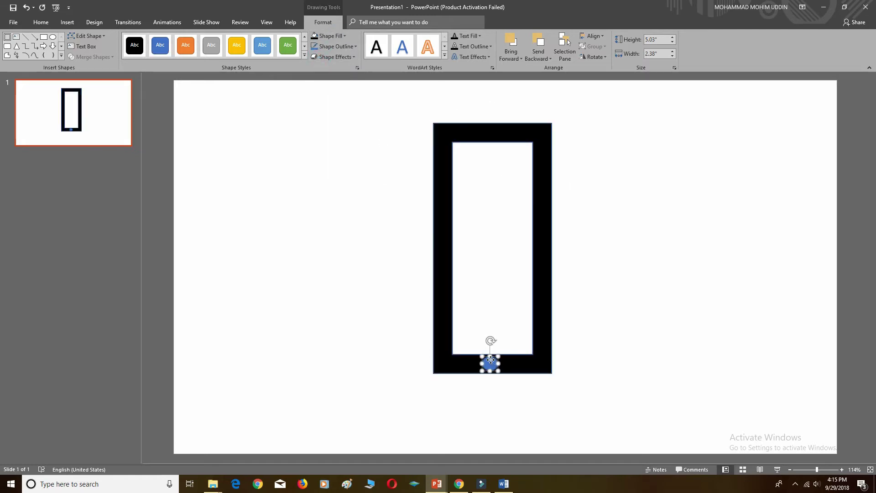
pyautogui.click(339, 36)
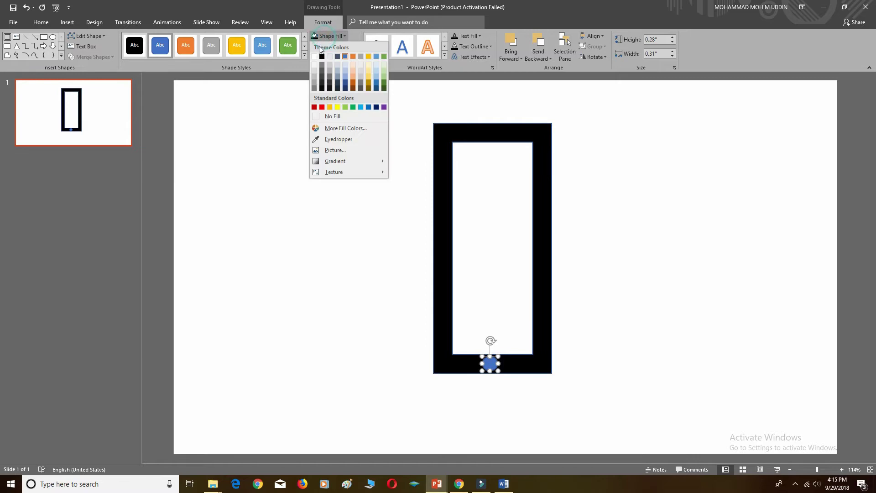
pyautogui.click(313, 56)
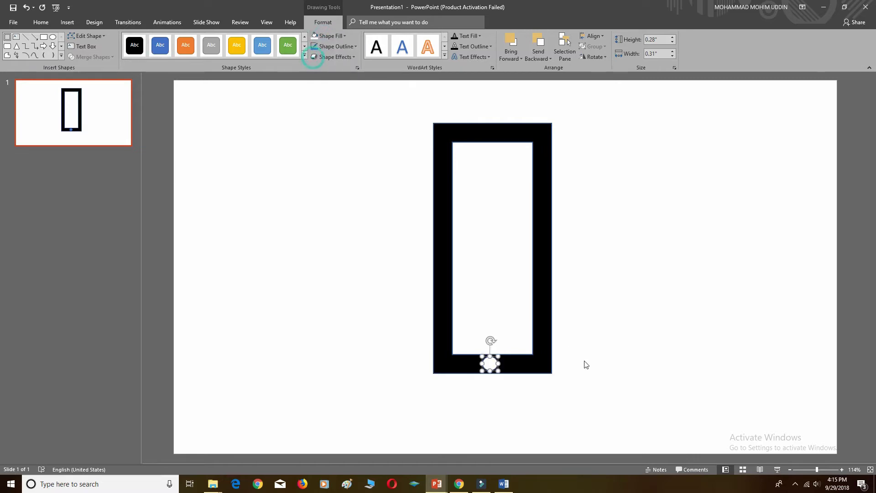
pyautogui.click(484, 363)
pyautogui.moveTo(486, 361); pyautogui.dragTo(484, 363)
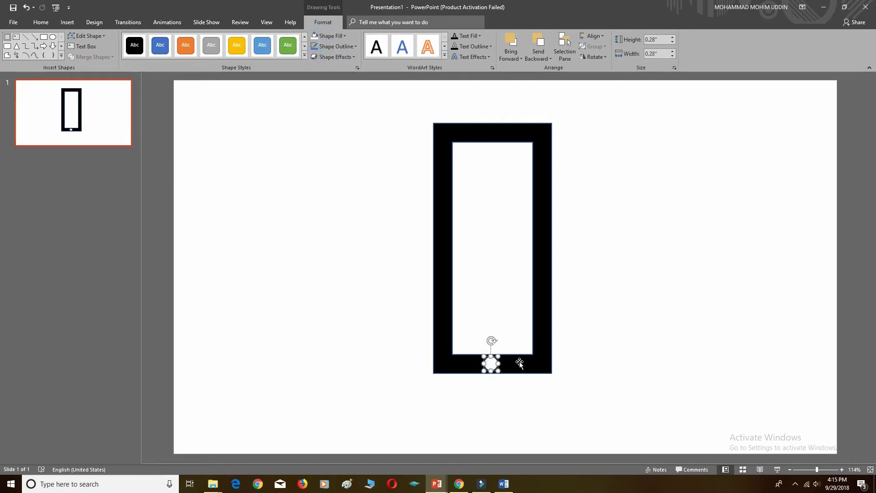
# Draw a Flowchart: Terminator pill, 0.18" by 0.91", across the phone's top bezel
pyautogui.click(570, 360)
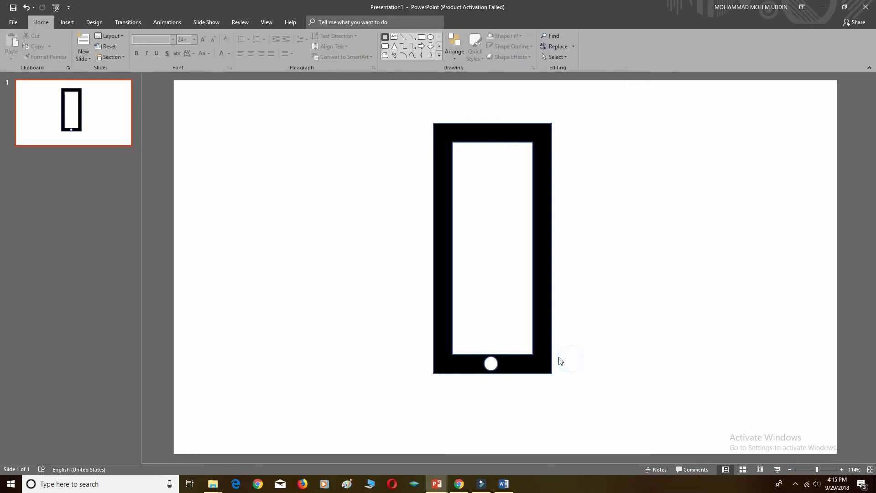
pyautogui.click(64, 22)
pyautogui.click(158, 60)
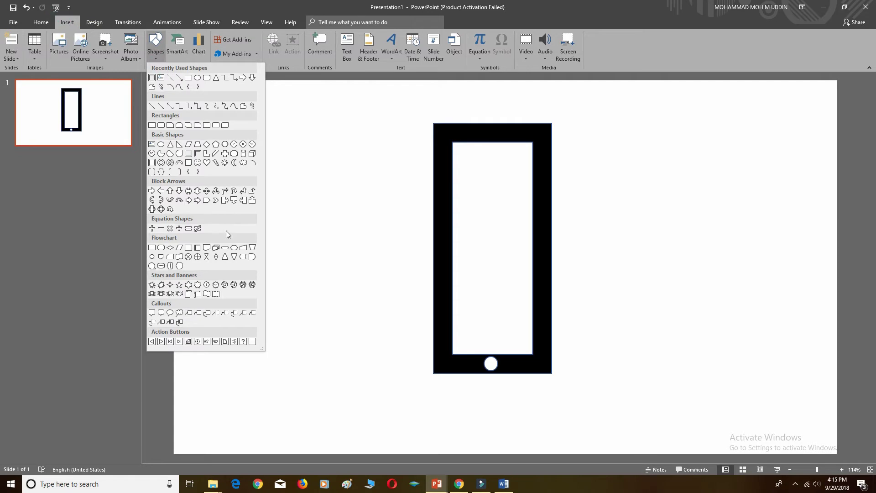
pyautogui.click(225, 247)
pyautogui.moveTo(460, 129)
pyautogui.mouseDown()
pyautogui.moveTo(507, 138)
pyautogui.moveTo(493, 136)
pyautogui.mouseUp()
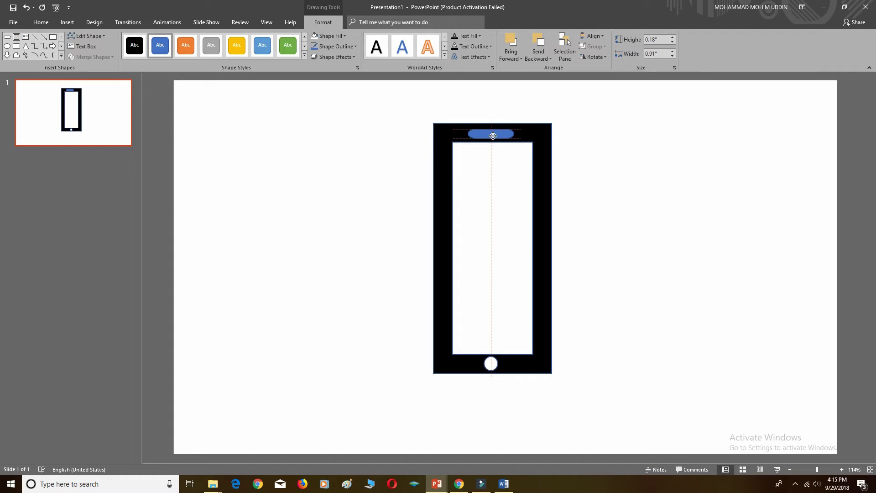
pyautogui.moveTo(493, 136); pyautogui.dragTo(493, 135)
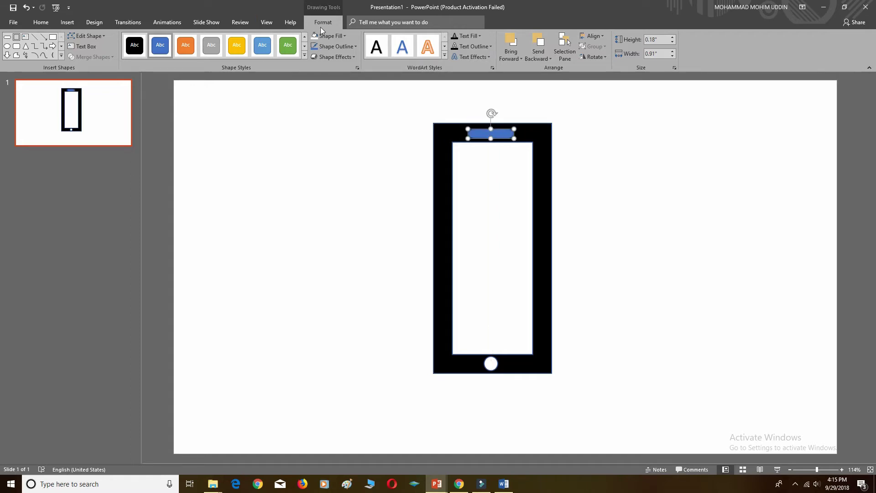
# Make the speaker slot white with no outline
pyautogui.click(314, 36)
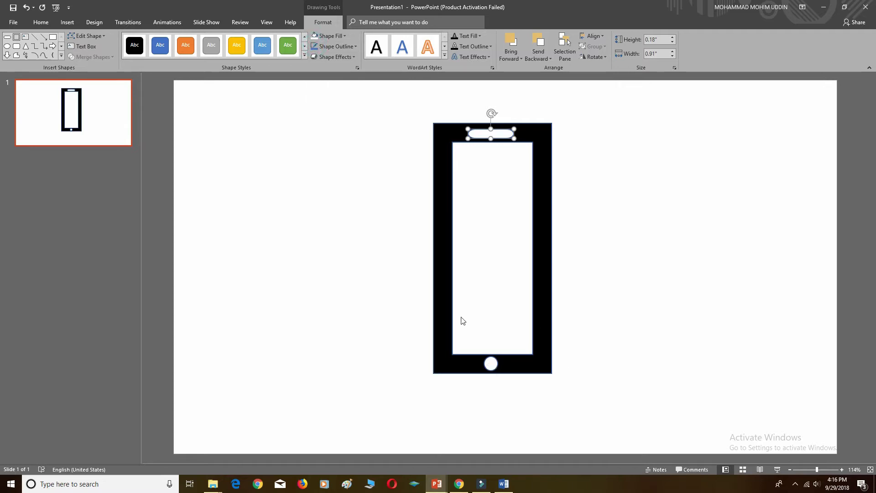
pyautogui.click(333, 46)
pyautogui.click(334, 127)
pyautogui.click(490, 363)
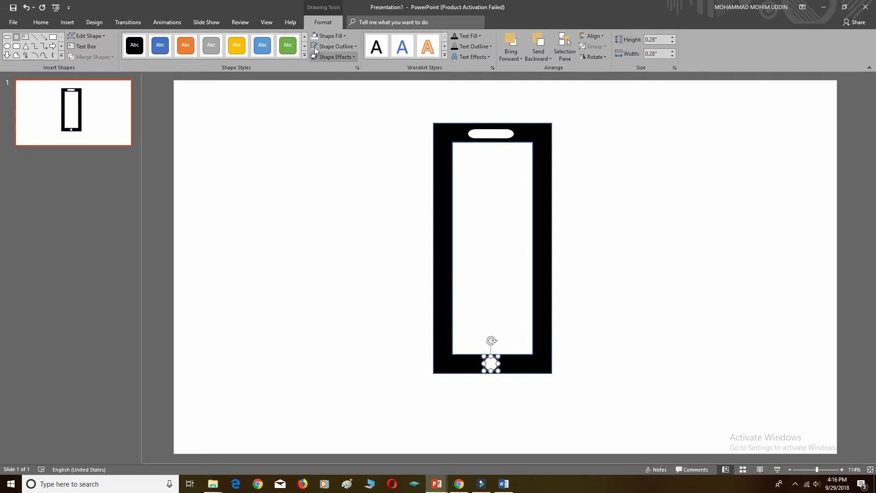
pyautogui.click(327, 176)
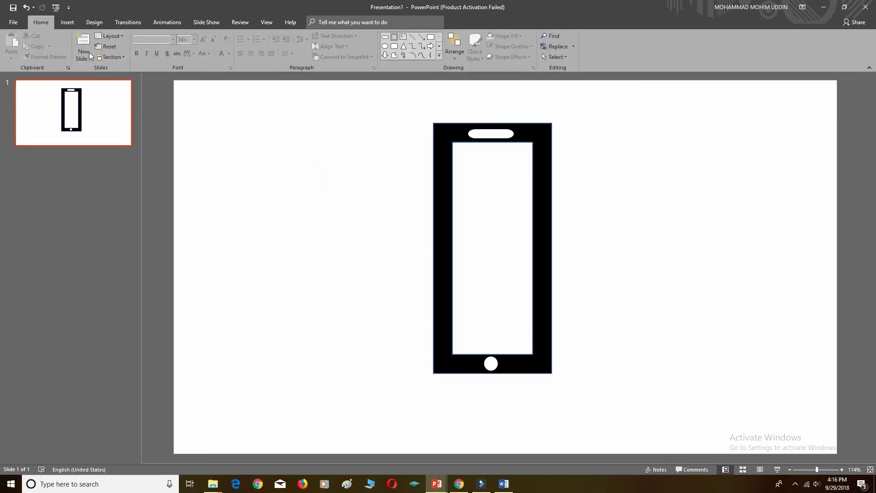
pyautogui.click(69, 22)
# Draw a rectangle fitted to the phone screen, 4.26" by 1.78"
pyautogui.click(153, 54)
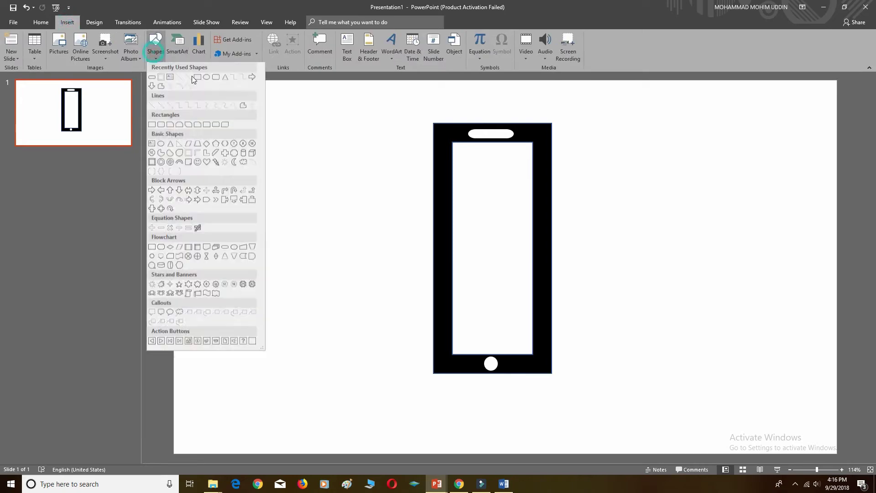
pyautogui.click(153, 125)
pyautogui.moveTo(252, 111); pyautogui.dragTo(347, 333)
pyautogui.moveTo(291, 177); pyautogui.dragTo(484, 213)
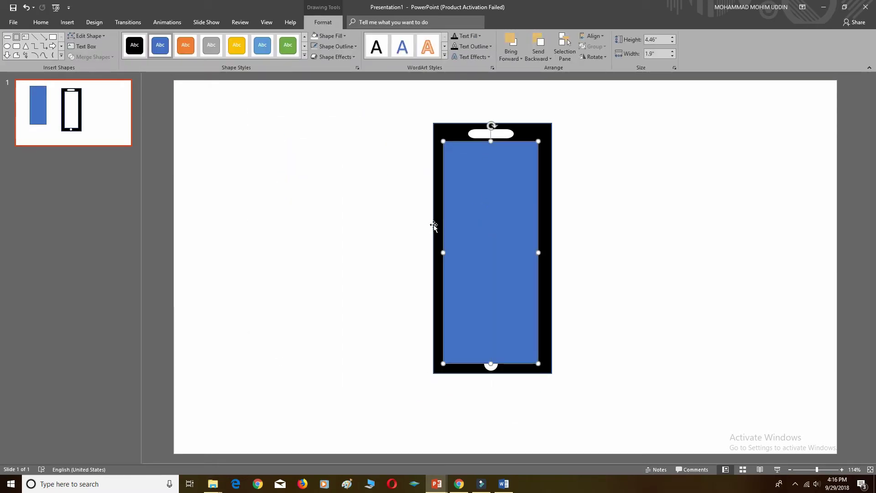
pyautogui.moveTo(441, 251); pyautogui.dragTo(449, 251)
pyautogui.moveTo(496, 363); pyautogui.dragTo(496, 351)
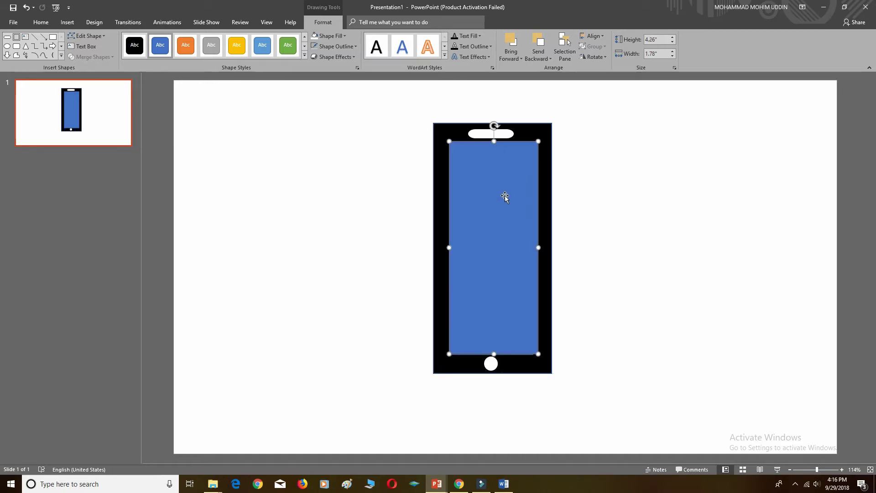
# Move the rectangle left of the phone, duplicate a copy to the right, and fill the left one green
pyautogui.moveTo(504, 195)
pyautogui.mouseDown()
pyautogui.moveTo(353, 198)
pyautogui.moveTo(778, 209)
pyautogui.moveTo(762, 227)
pyautogui.moveTo(762, 211)
pyautogui.mouseUp()
pyautogui.hotkey('ctrl', 'd')
pyautogui.hotkey('ctrl', 'd')
pyautogui.moveTo(333, 248); pyautogui.dragTo(610, 244)
pyautogui.moveTo(332, 219); pyautogui.dragTo(319, 216)
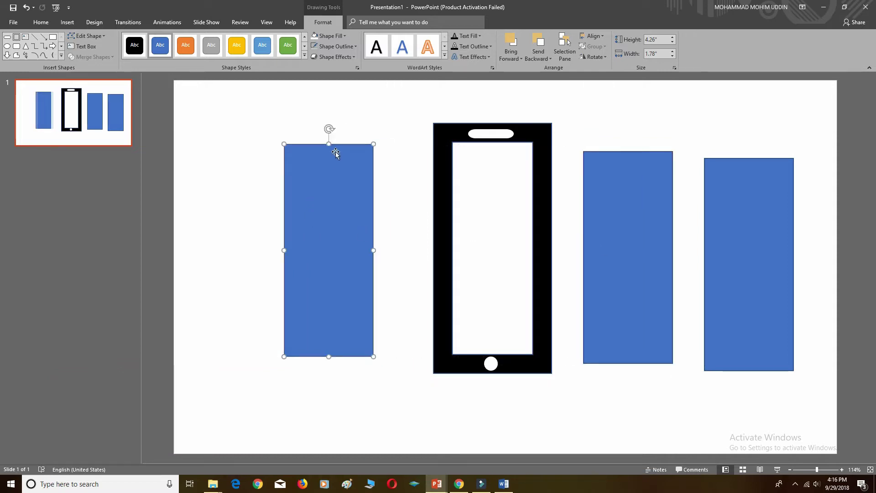
pyautogui.click(343, 37)
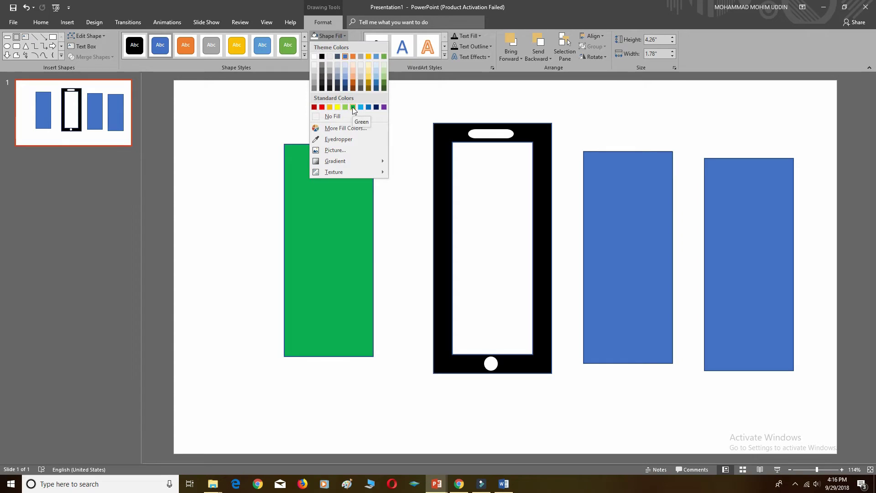
pyautogui.click(352, 107)
# Remove the green rectangle's outline and delete both blue rectangles
pyautogui.click(344, 46)
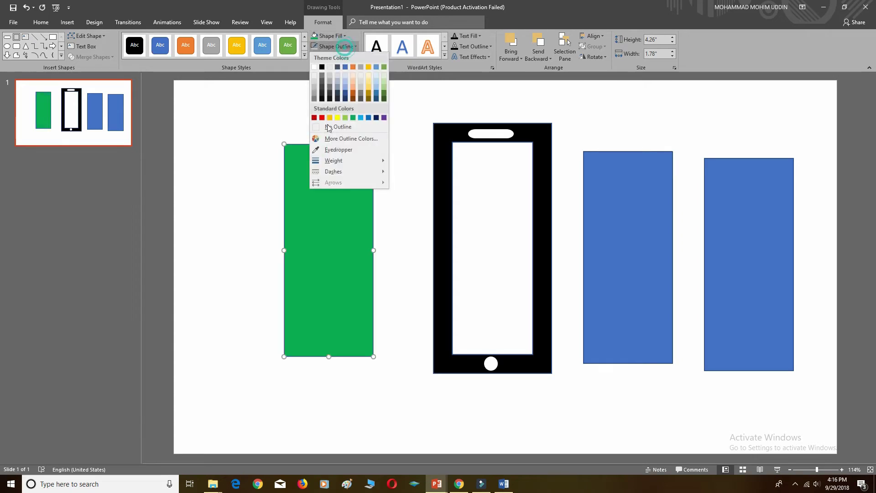
pyautogui.click(338, 130)
pyautogui.click(627, 197)
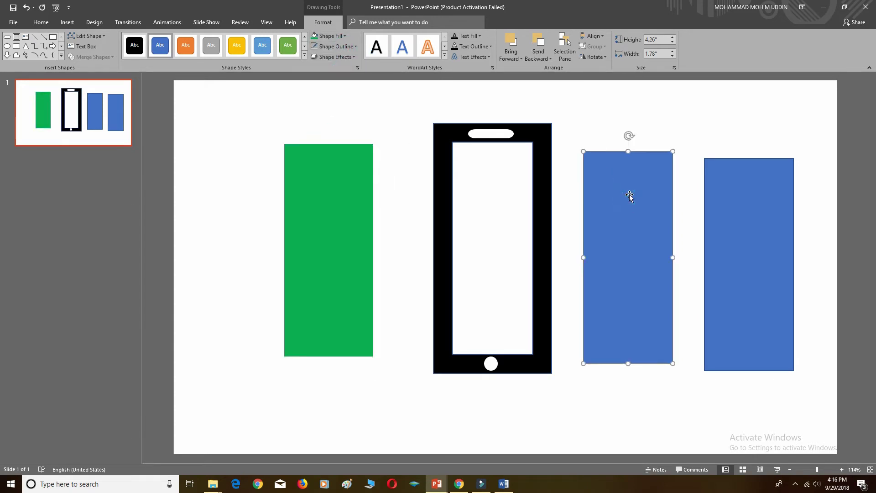
pyautogui.press('Delete')
pyautogui.click(721, 218)
pyautogui.press('Delete')
# Duplicate the green rectangle and place two aligned copies to the right of the phone
pyautogui.click(338, 211)
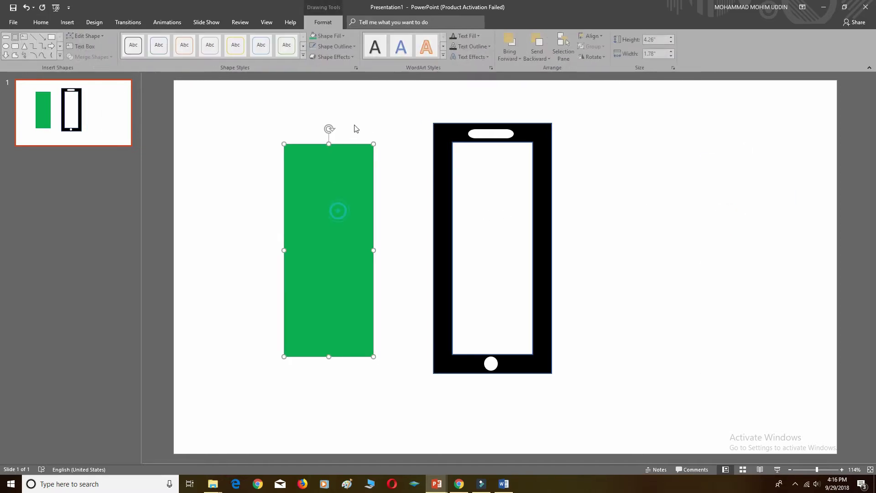
pyautogui.hotkey('ctrl', 'd')
pyautogui.moveTo(357, 231); pyautogui.dragTo(686, 222)
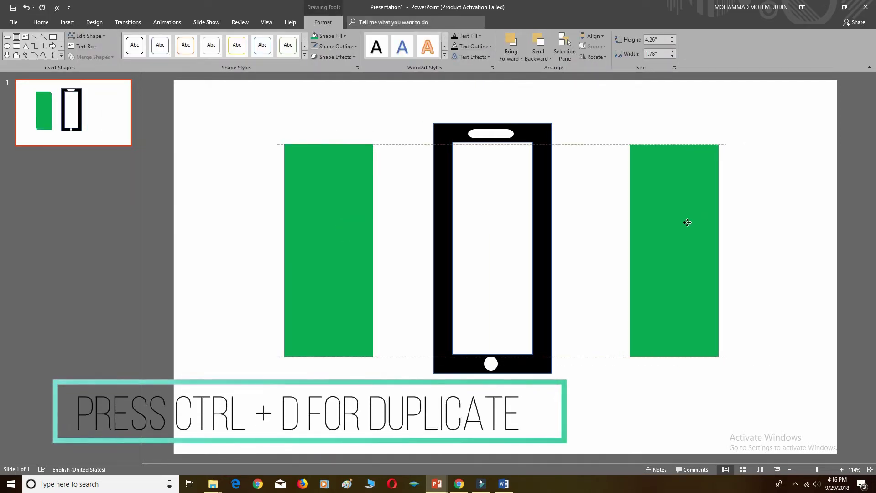
pyautogui.hotkey('ctrl', 'd')
pyautogui.click(366, 232)
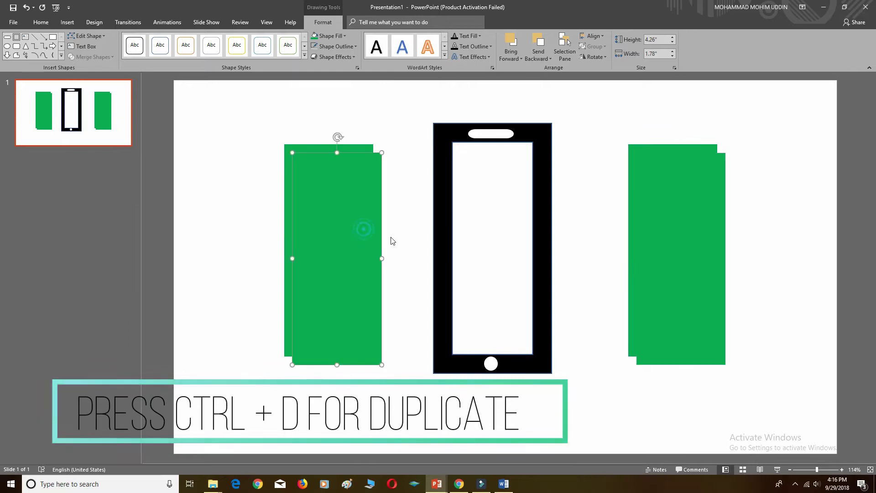
pyautogui.press('Delete')
pyautogui.click(674, 238)
pyautogui.moveTo(675, 238); pyautogui.dragTo(748, 247)
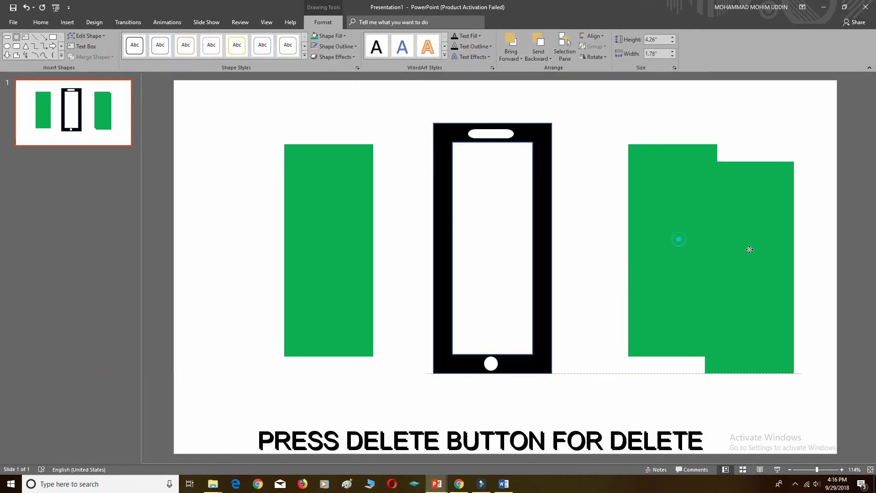
pyautogui.moveTo(670, 219)
pyautogui.mouseDown()
pyautogui.moveTo(593, 221)
pyautogui.moveTo(647, 223)
pyautogui.mouseUp()
pyautogui.moveTo(735, 222); pyautogui.dragTo(739, 213)
pyautogui.moveTo(622, 225); pyautogui.dragTo(621, 215)
pyautogui.click(327, 232)
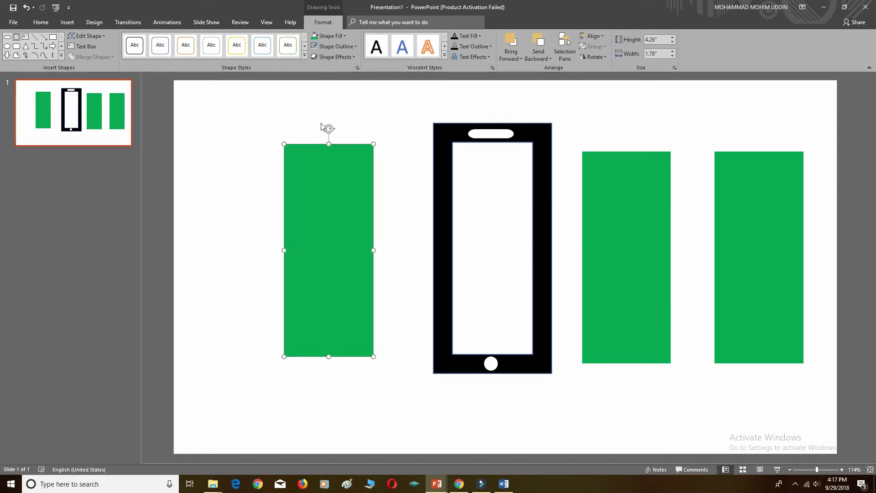
# Draw a black triangle in the left green panel and duplicate it beside the original
pyautogui.click(67, 22)
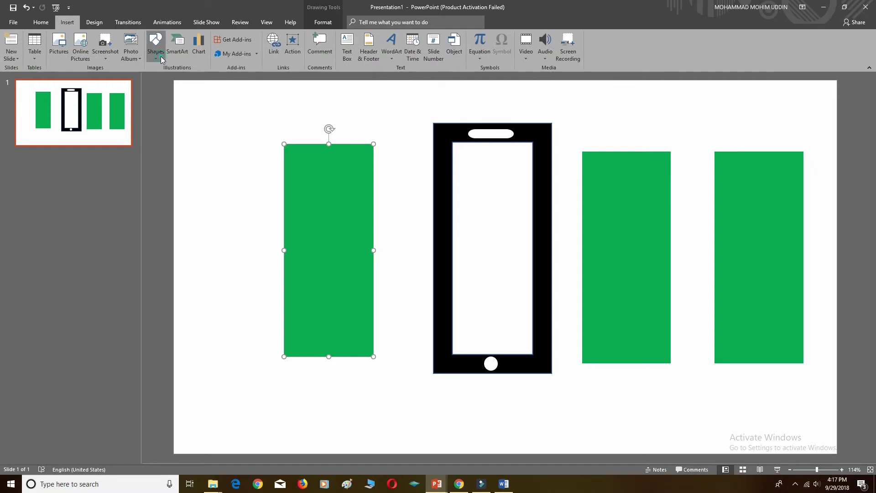
pyautogui.click(155, 46)
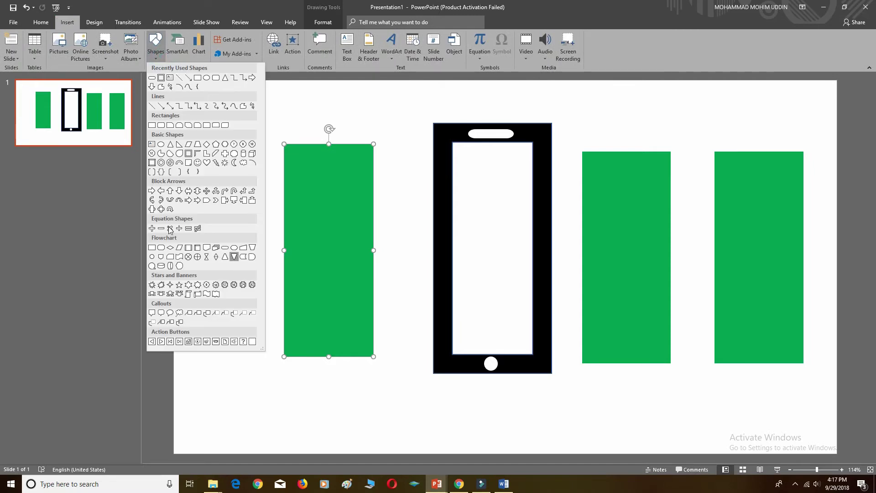
pyautogui.click(170, 144)
pyautogui.moveTo(299, 204); pyautogui.dragTo(338, 267)
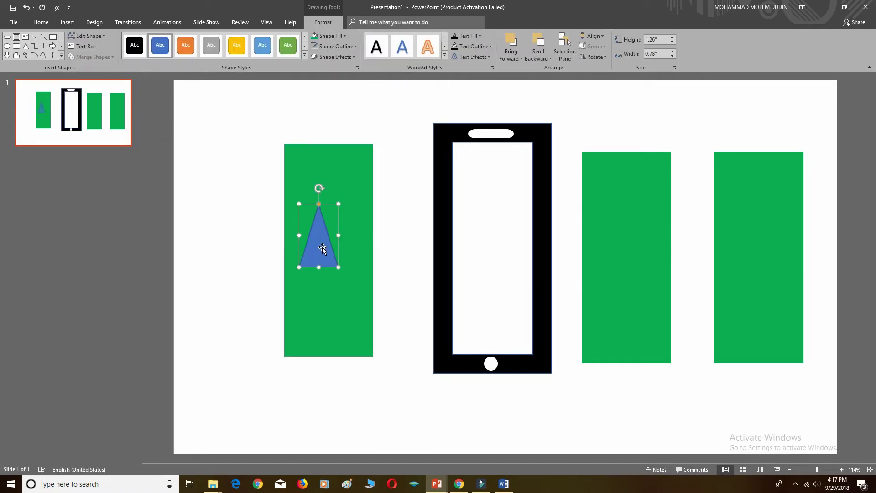
pyautogui.click(325, 36)
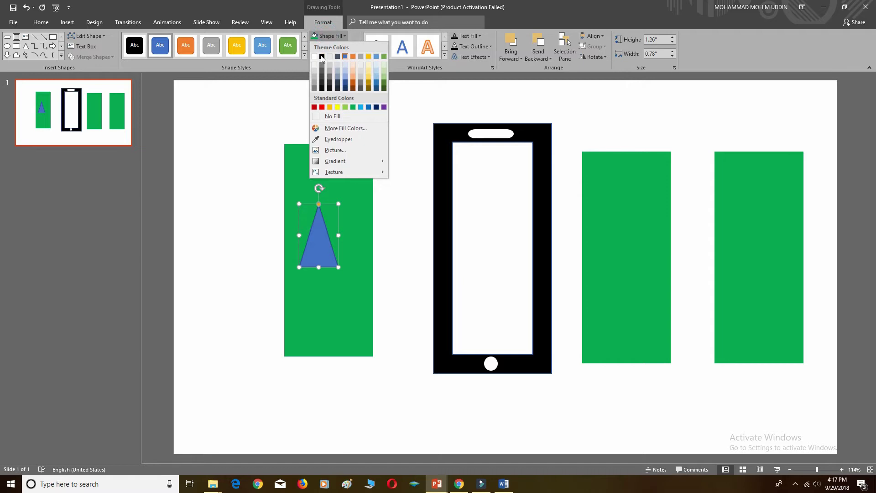
pyautogui.click(322, 56)
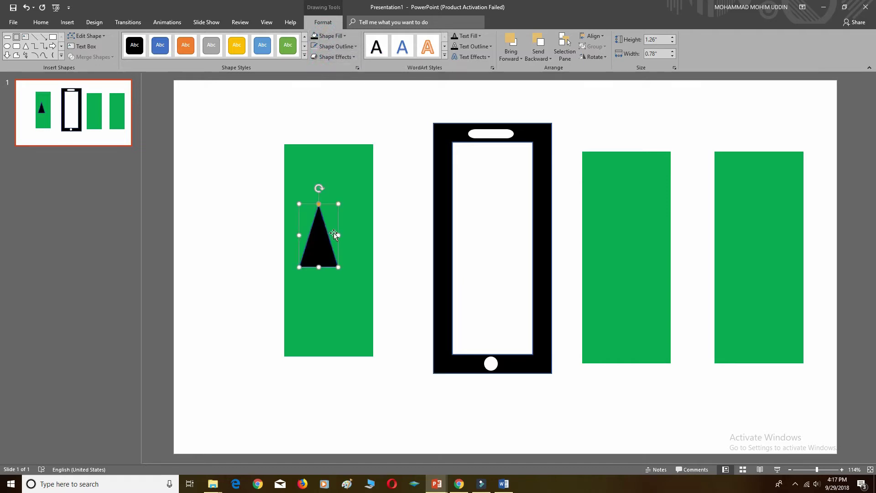
pyautogui.hotkey('ctrl', 'd')
pyautogui.moveTo(337, 233); pyautogui.dragTo(333, 227)
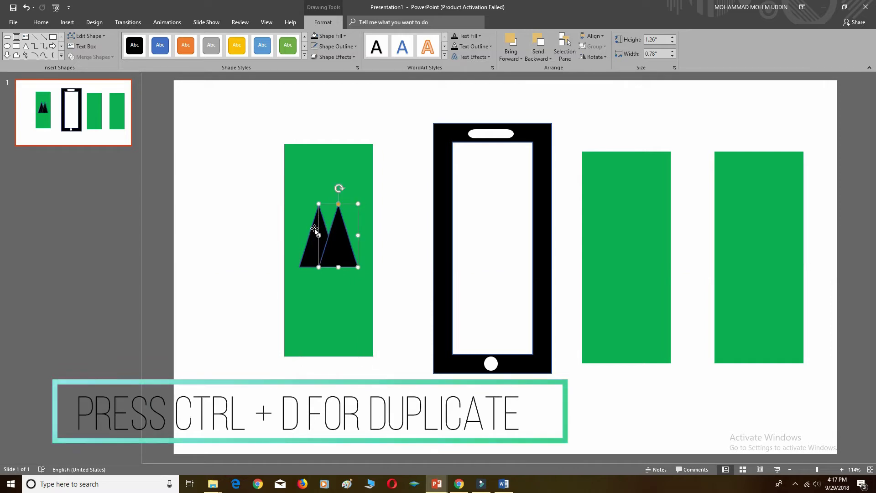
# Remove the right triangle's outline, enlarge it, and overlap the smaller triangle as a mountain pair
pyautogui.click(315, 230)
pyautogui.click(343, 259)
pyautogui.click(335, 57)
pyautogui.click(313, 49)
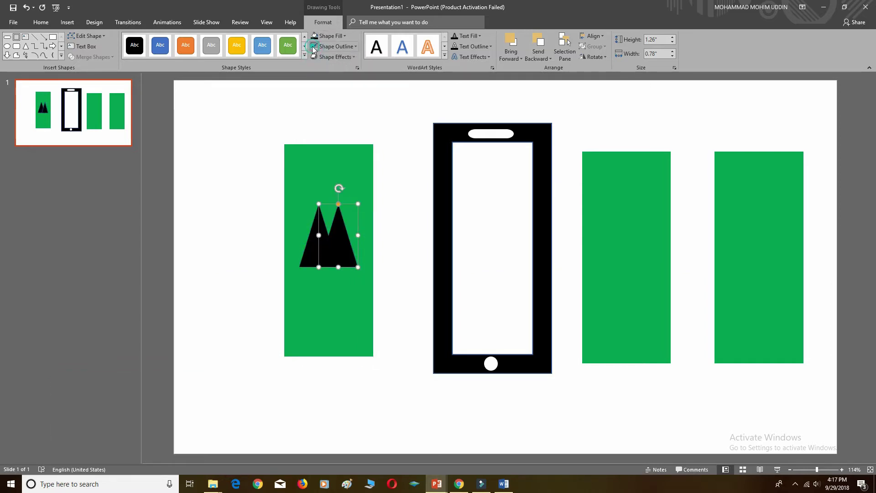
pyautogui.moveTo(358, 203); pyautogui.dragTo(364, 183)
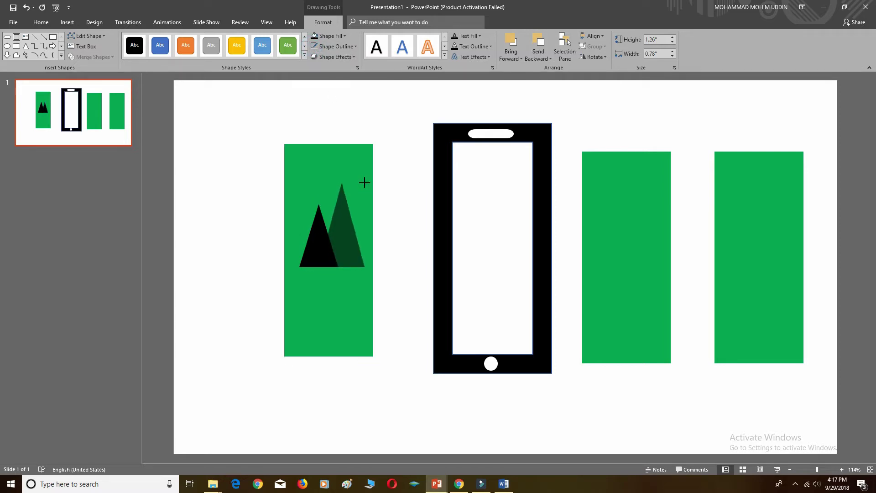
pyautogui.moveTo(342, 254)
pyautogui.mouseDown()
pyautogui.moveTo(345, 271)
pyautogui.moveTo(313, 261)
pyautogui.moveTo(338, 263)
pyautogui.moveTo(363, 237)
pyautogui.mouseUp()
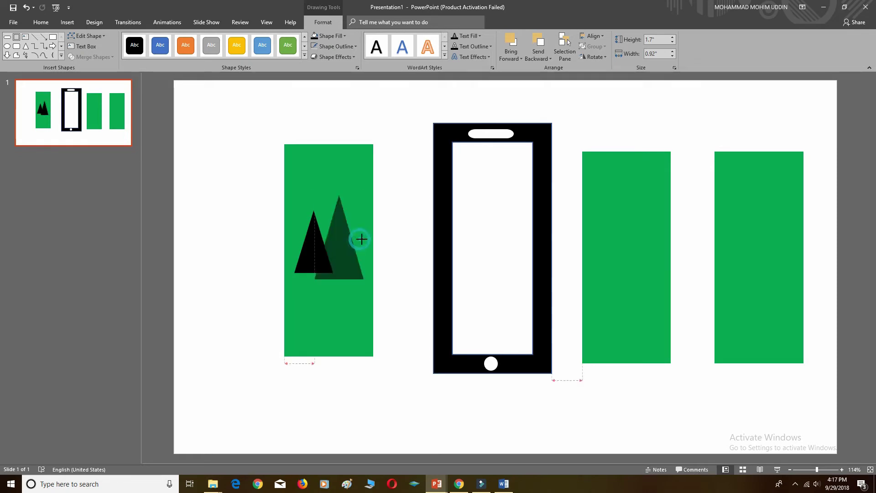
pyautogui.moveTo(363, 195); pyautogui.dragTo(367, 188)
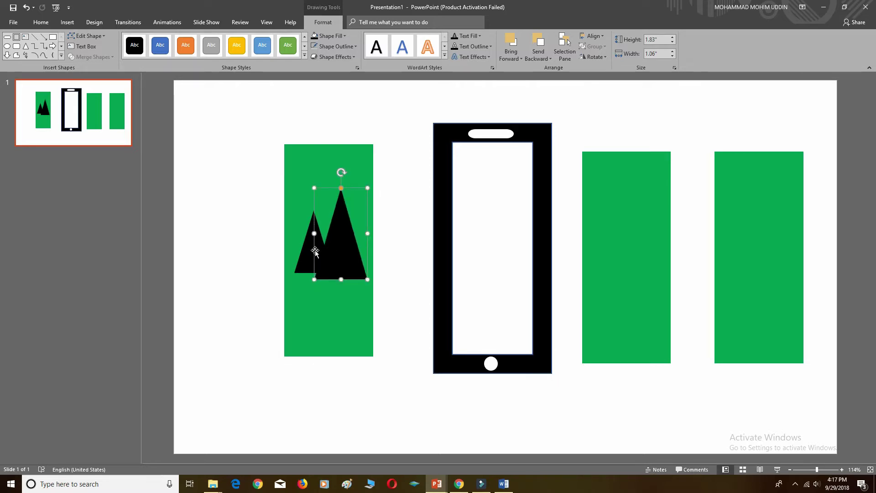
pyautogui.click(391, 252)
pyautogui.click(320, 251)
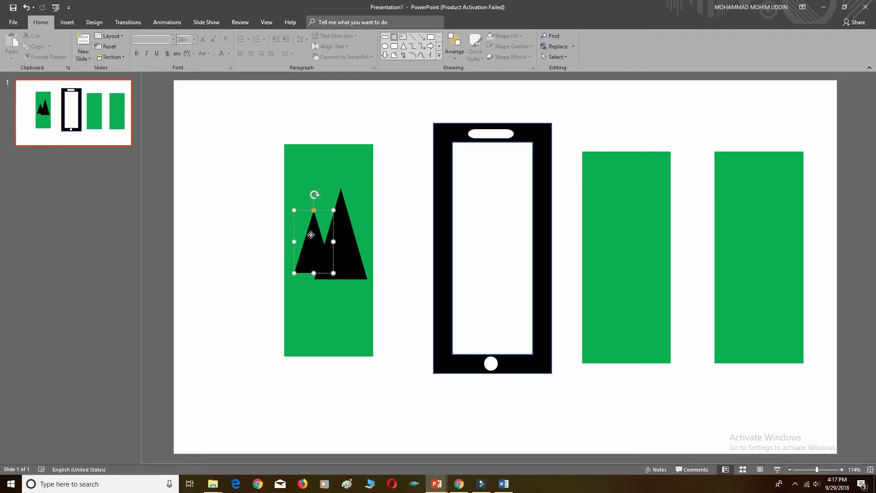
pyautogui.moveTo(334, 242); pyautogui.dragTo(334, 241)
pyautogui.click(385, 245)
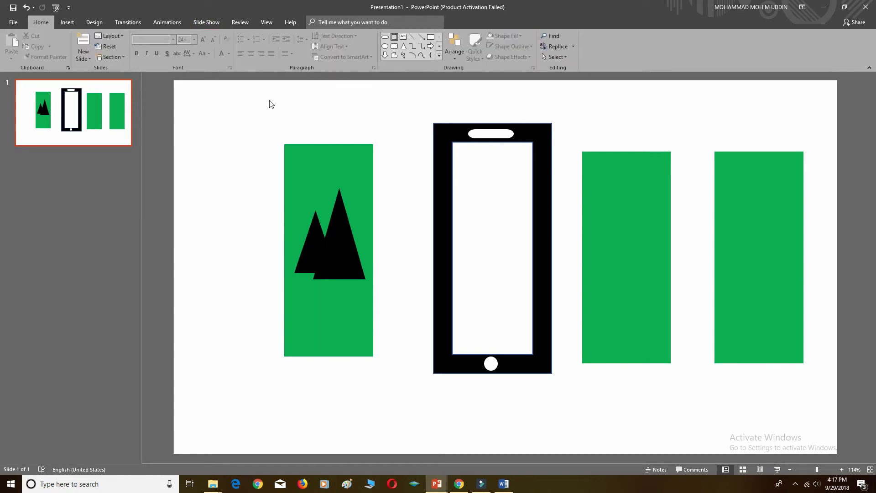
# Draw a 0.33" by 0.3" star above the mountains, fill it yellow and position it
pyautogui.click(64, 22)
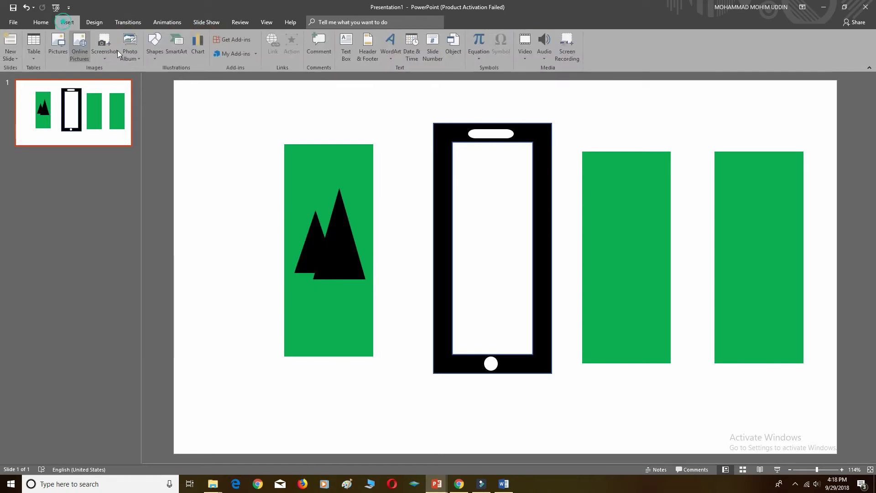
pyautogui.click(154, 52)
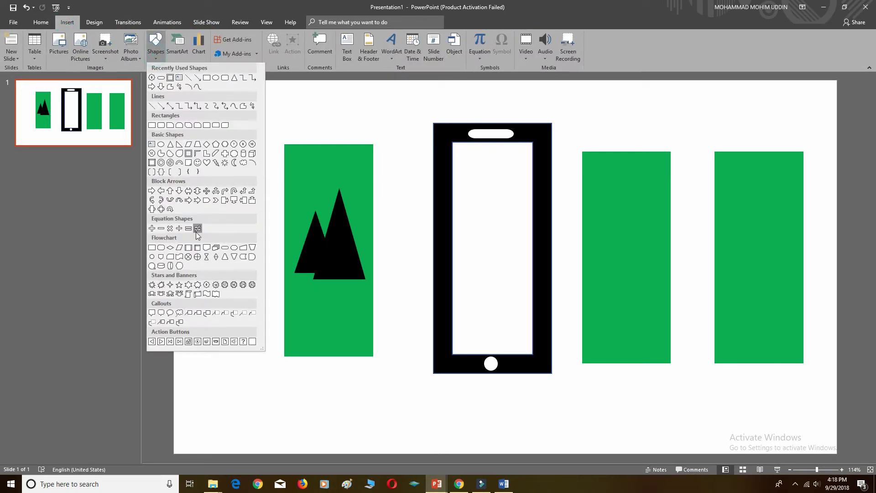
pyautogui.click(218, 283)
pyautogui.moveTo(290, 171); pyautogui.dragTo(310, 188)
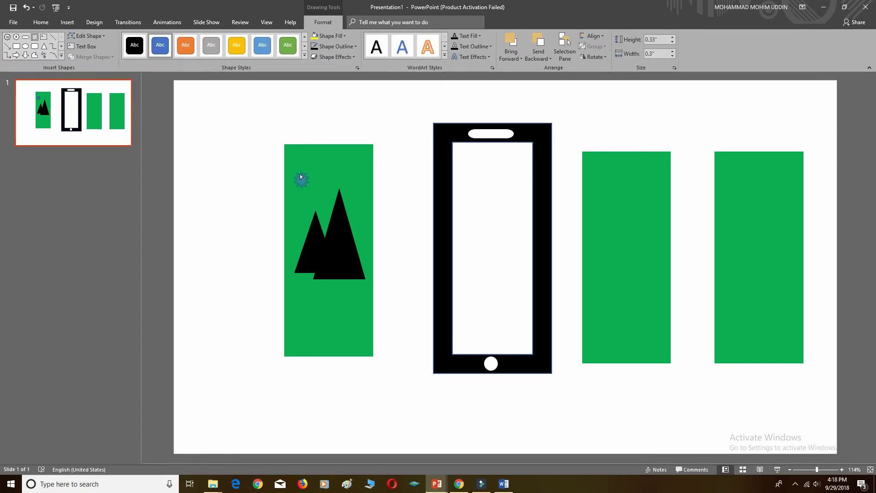
pyautogui.click(300, 176)
pyautogui.click(314, 37)
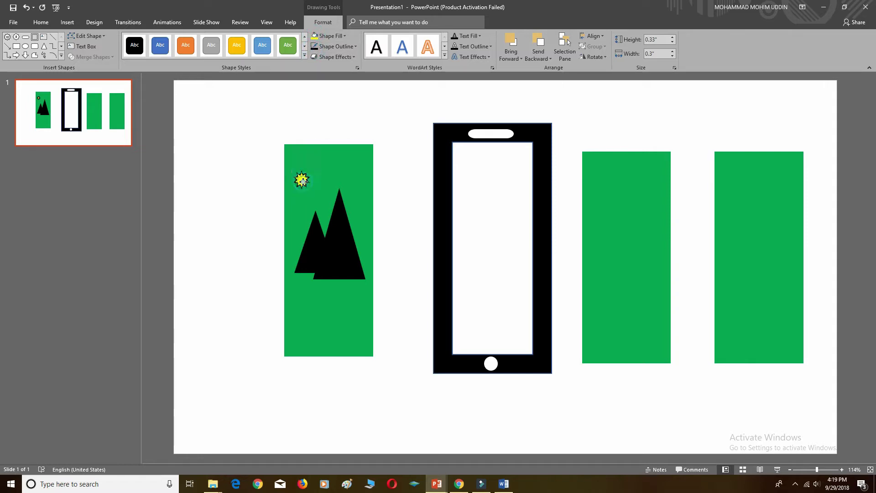
pyautogui.moveTo(300, 178); pyautogui.dragTo(300, 175)
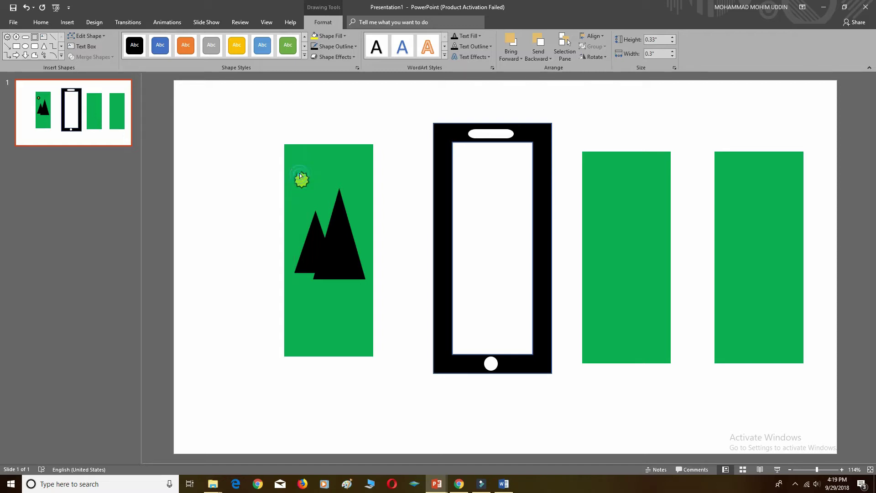
pyautogui.click(380, 196)
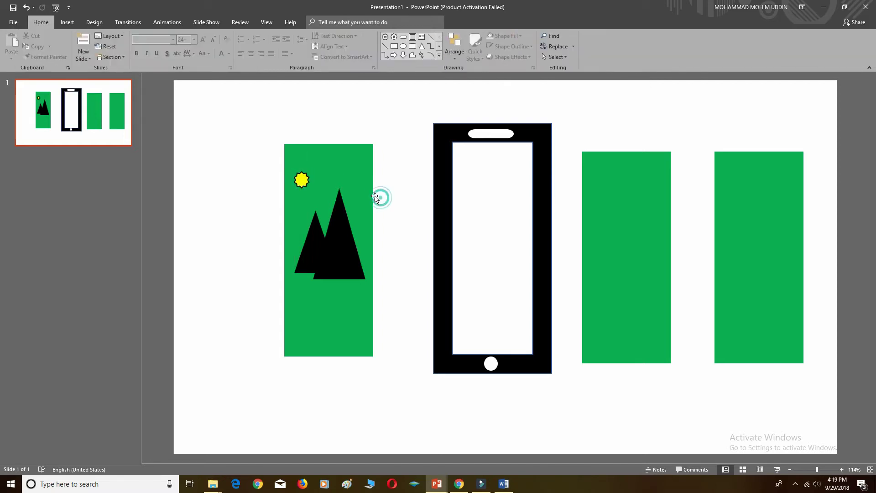
# Add a centred 'MOUNTAINS' text box below the triangles
pyautogui.click(76, 25)
pyautogui.click(347, 45)
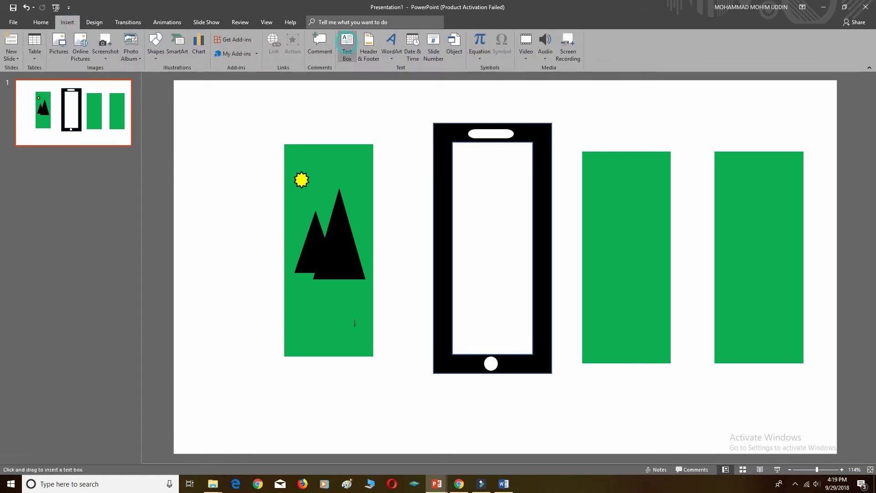
pyautogui.moveTo(283, 293); pyautogui.dragTo(366, 322)
pyautogui.write('MOU')
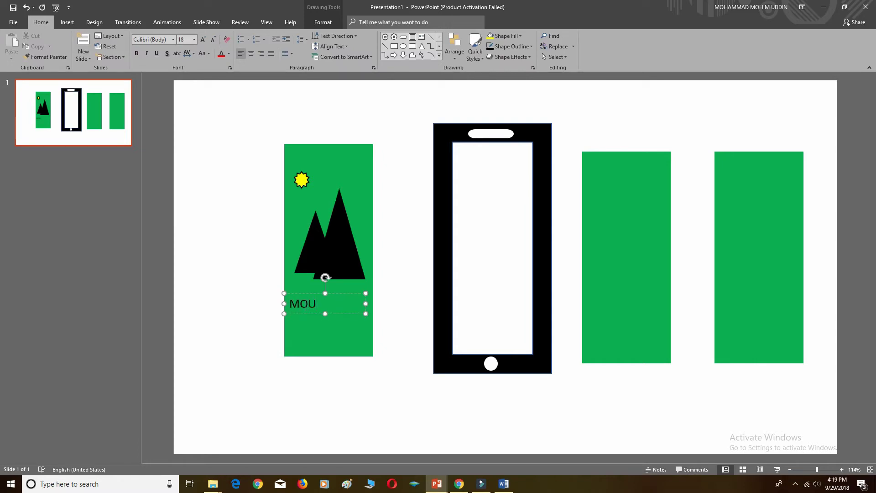
pyautogui.write('NTAINS')
pyautogui.hotkey('ctrl', 'e')
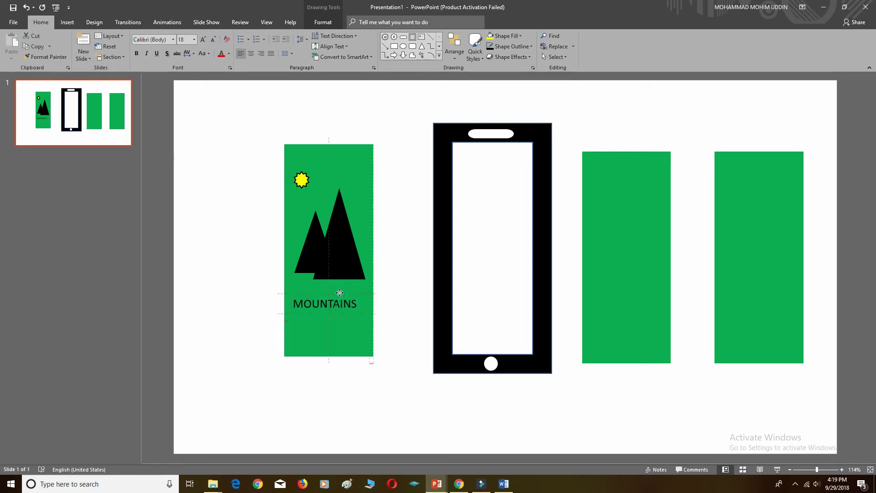
pyautogui.click(430, 270)
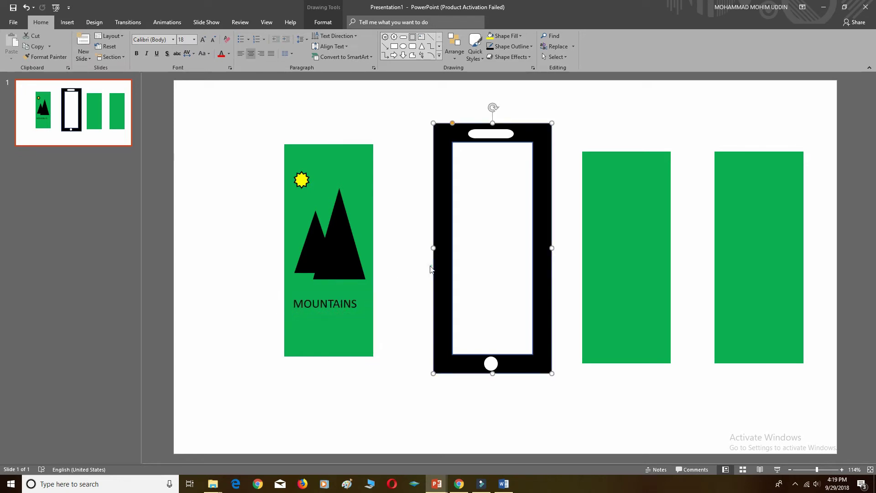
# Marquee-select the whole mountains card and group it with Ctrl+G
pyautogui.click(312, 318)
pyautogui.click(401, 268)
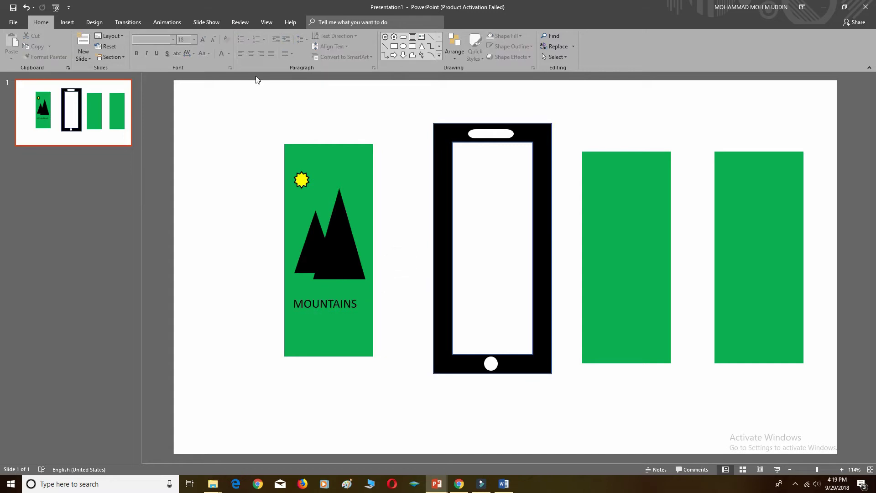
pyautogui.moveTo(263, 121); pyautogui.dragTo(402, 381)
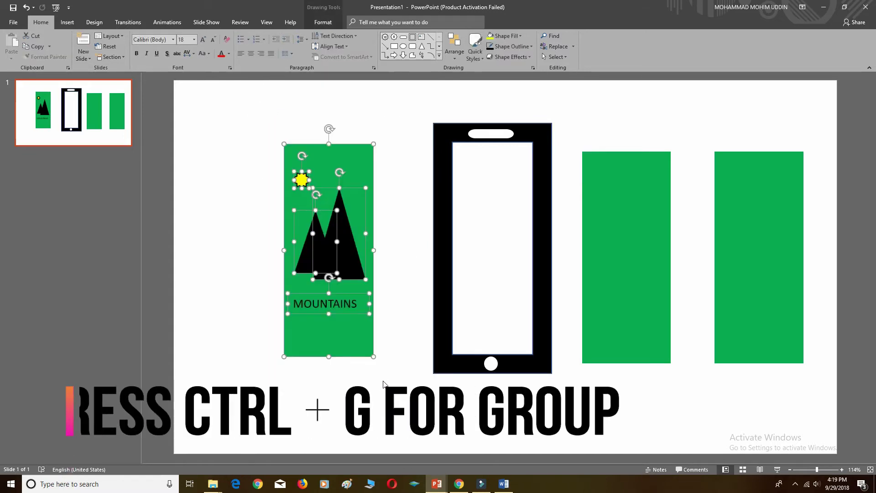
pyautogui.hotkey('ctrl', 'g')
pyautogui.click(620, 218)
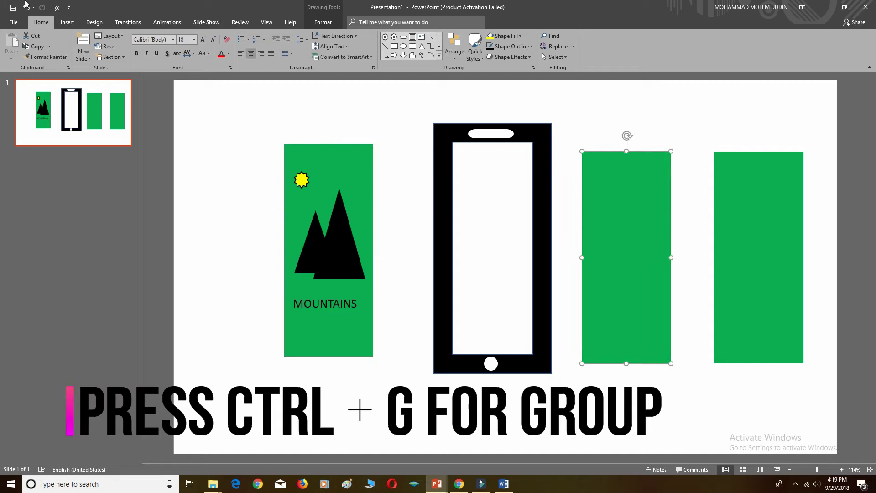
pyautogui.click(67, 22)
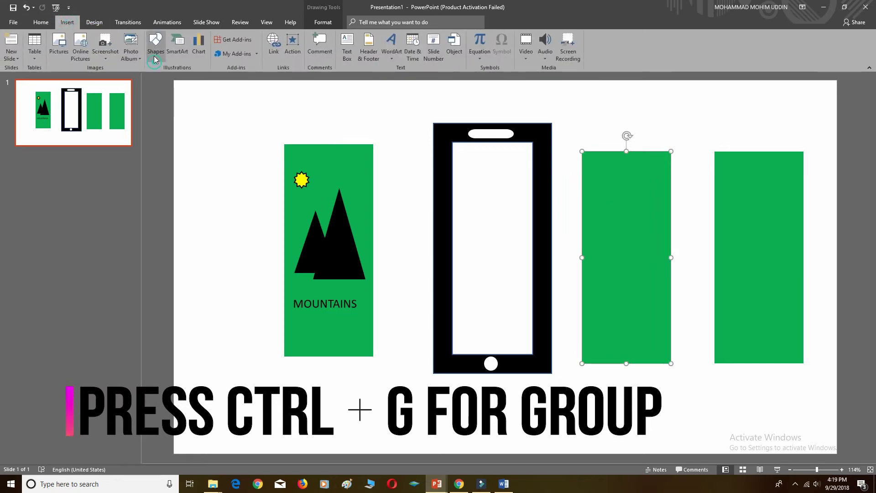
# Draw a cube shape and centre it on the third green panel
pyautogui.click(155, 48)
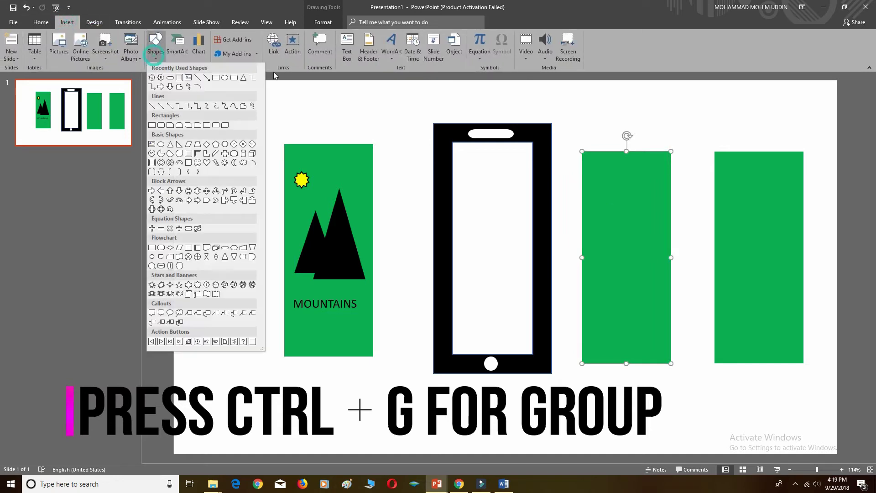
pyautogui.click(251, 153)
pyautogui.moveTo(605, 201)
pyautogui.mouseDown()
pyautogui.moveTo(630, 251)
pyautogui.moveTo(657, 258)
pyautogui.mouseUp()
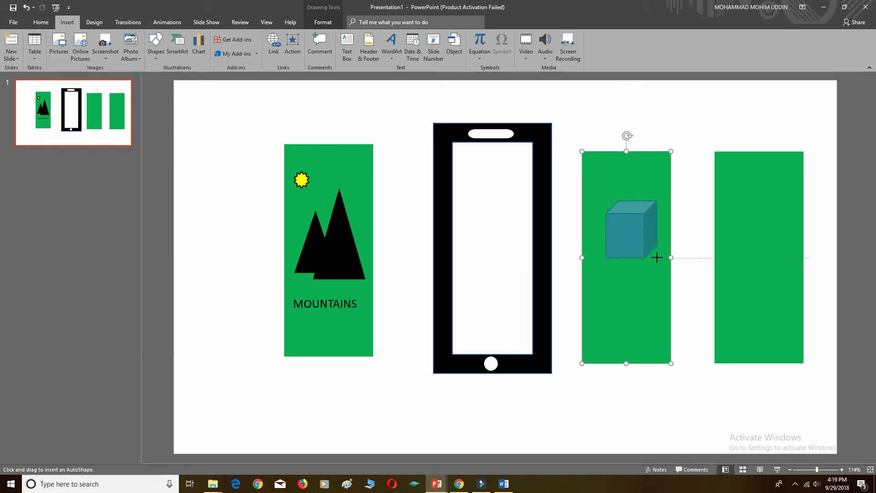
pyautogui.moveTo(629, 231); pyautogui.dragTo(622, 253)
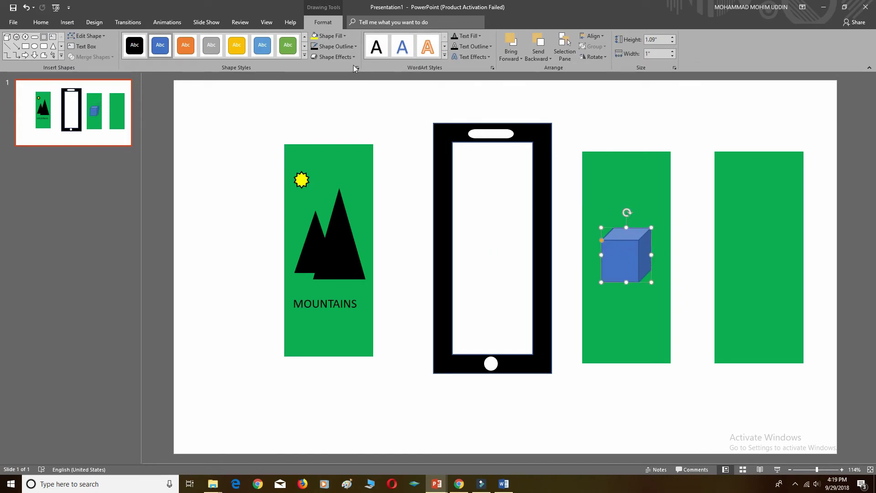
# Fill the cube gold, give it a thick black outline, and widen it to 1.03"
pyautogui.click(340, 36)
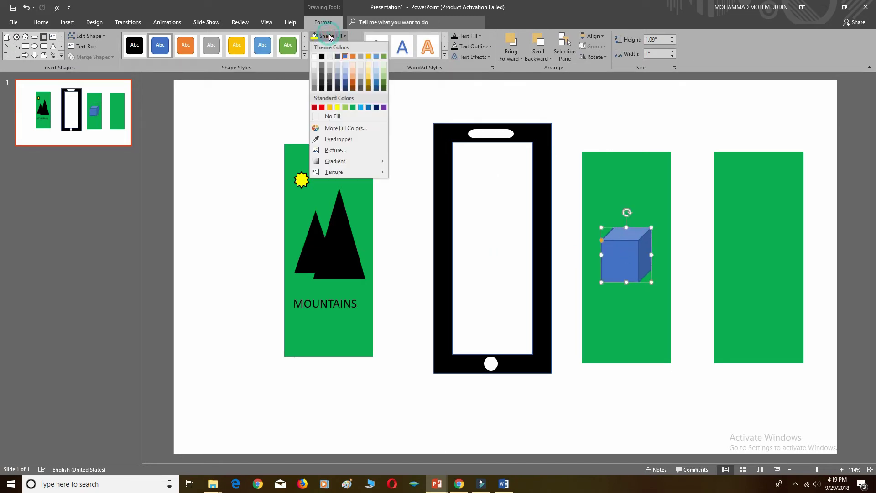
pyautogui.click(329, 107)
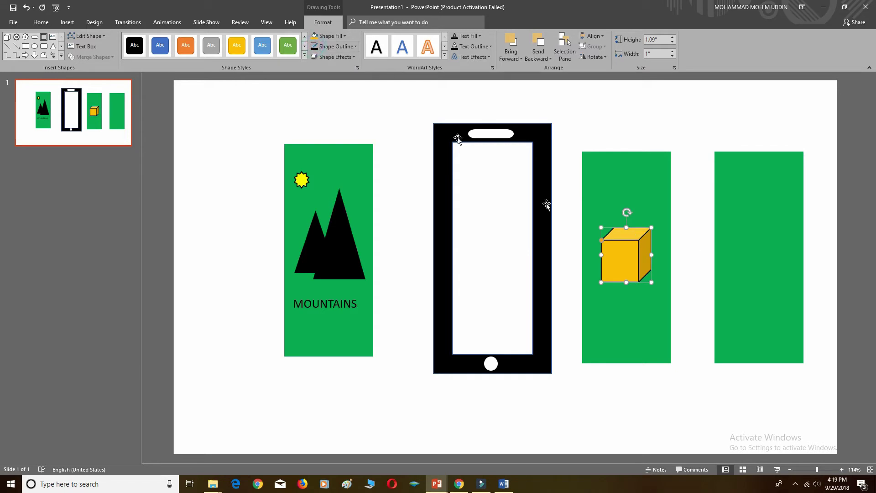
pyautogui.click(339, 47)
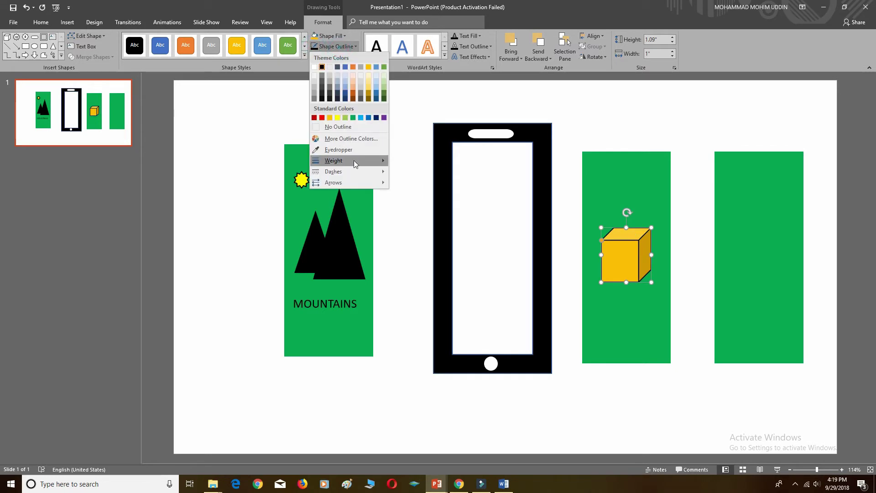
pyautogui.moveTo(346, 161)
pyautogui.click(442, 218)
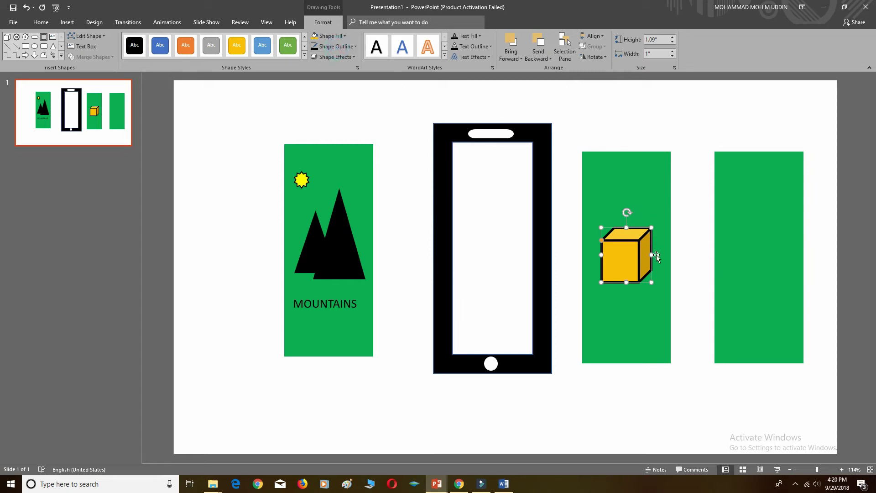
pyautogui.moveTo(651, 254); pyautogui.dragTo(623, 252)
# Add a centred 'CUBE' text box just beneath the yellow cube, level with MOUNTAINS
pyautogui.click(64, 25)
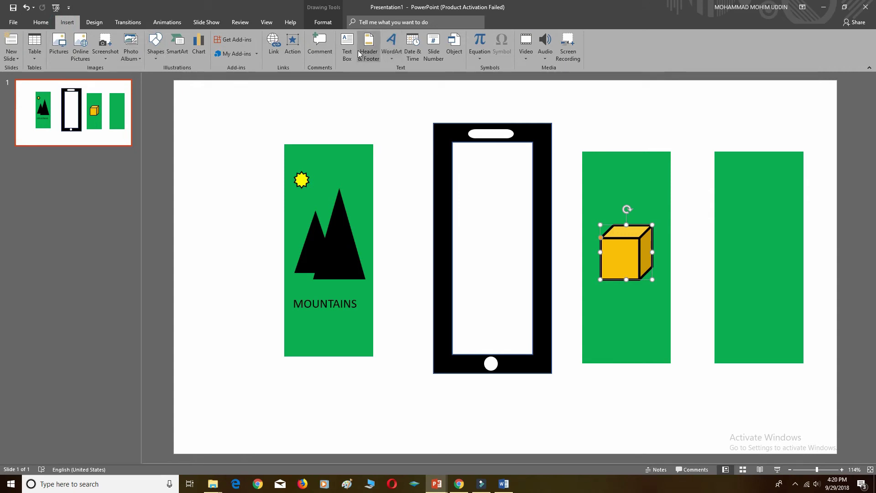
pyautogui.click(345, 44)
pyautogui.moveTo(589, 303); pyautogui.dragTo(660, 332)
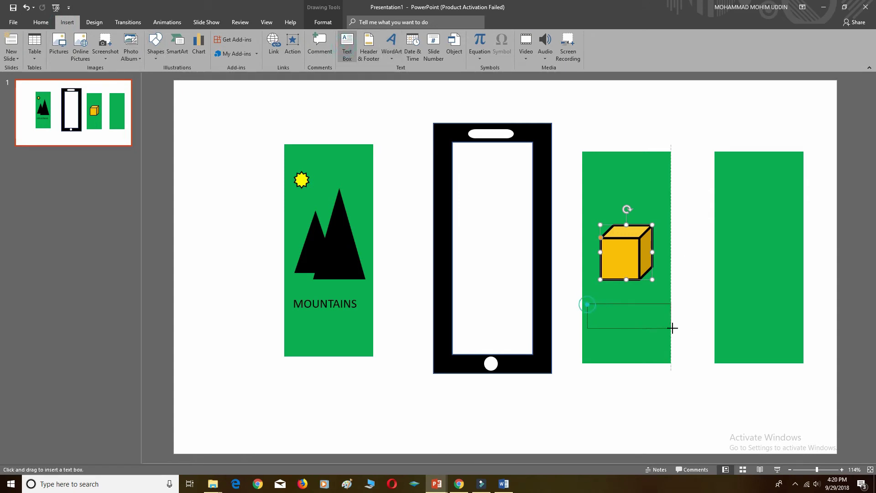
pyautogui.write('CUBE')
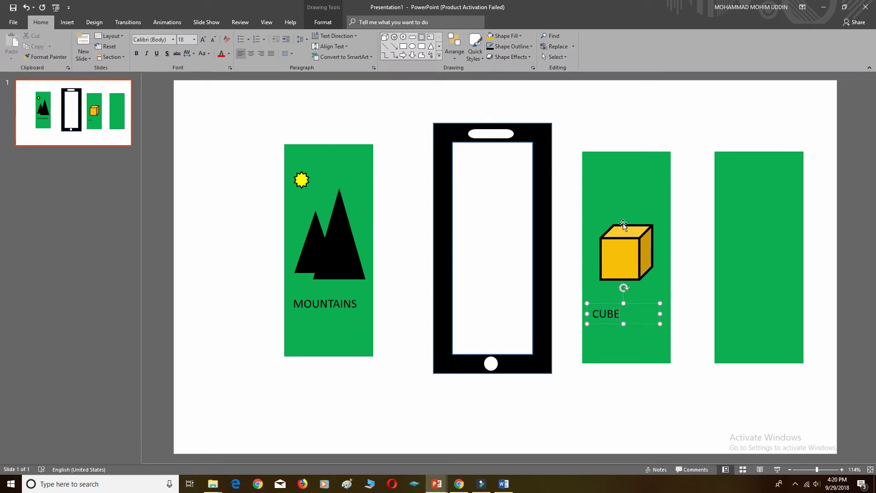
pyautogui.hotkey('ctrl', 'e')
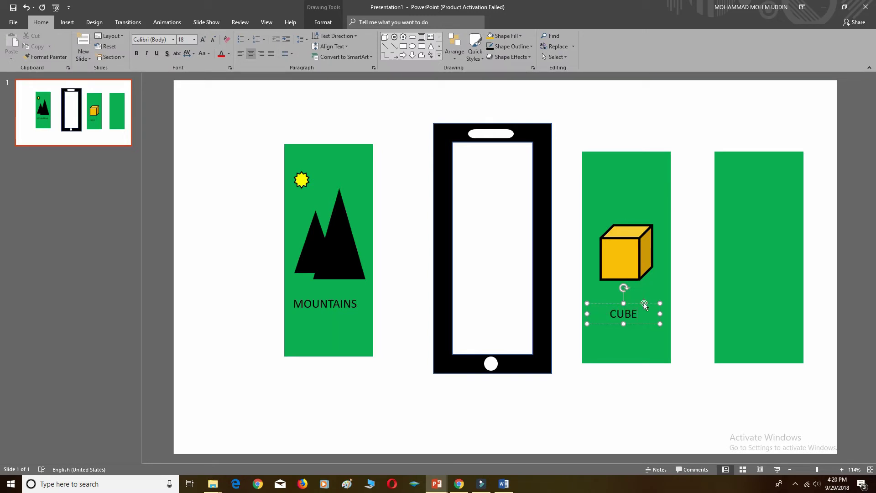
pyautogui.moveTo(640, 305); pyautogui.dragTo(637, 293)
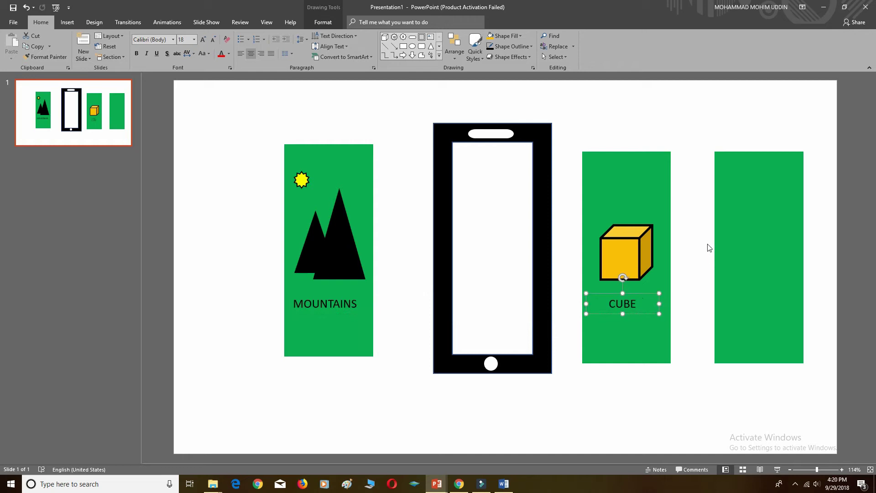
pyautogui.click(697, 244)
pyautogui.click(73, 23)
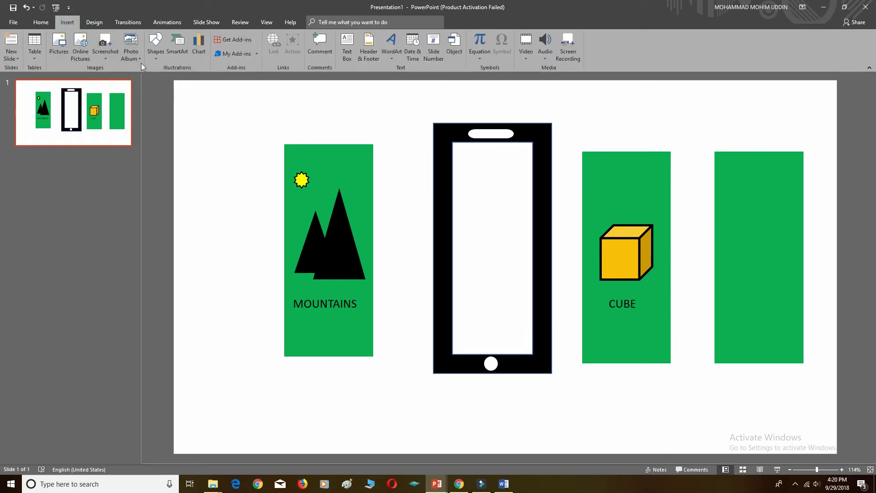
# Draw a vertical scroll on the empty right card with a yellow fill and dark outline
pyautogui.click(155, 53)
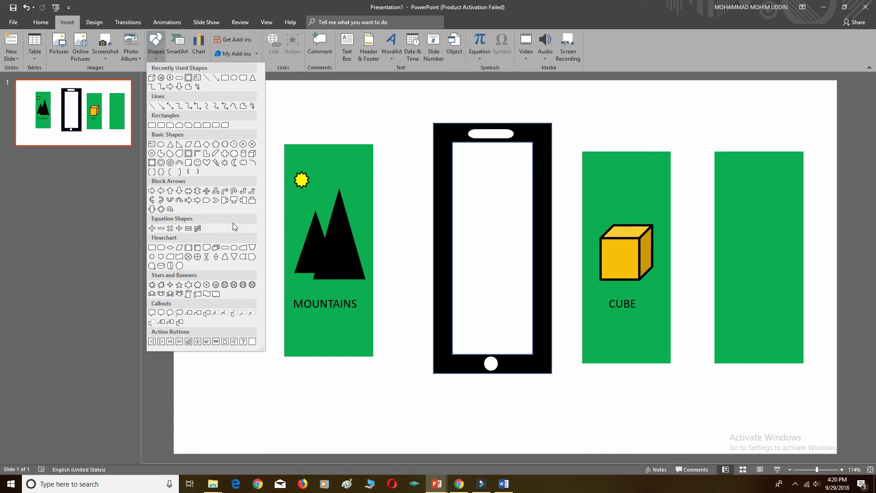
pyautogui.click(187, 292)
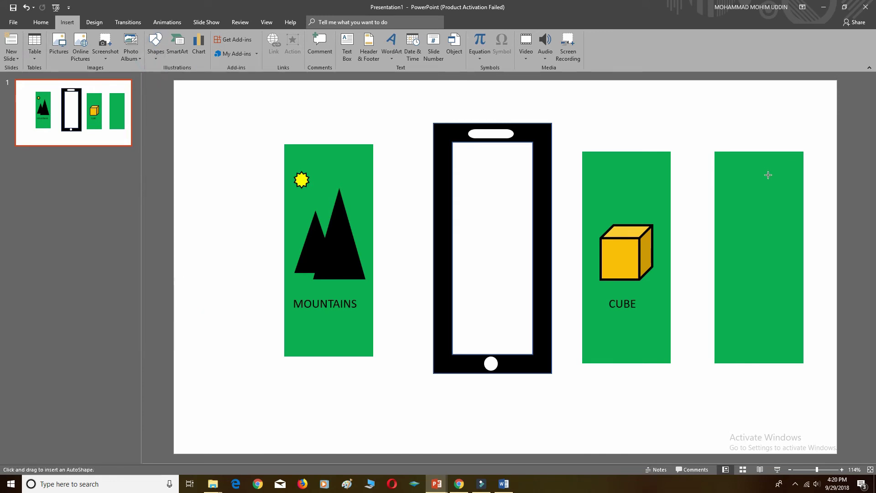
pyautogui.moveTo(765, 178); pyautogui.dragTo(735, 286)
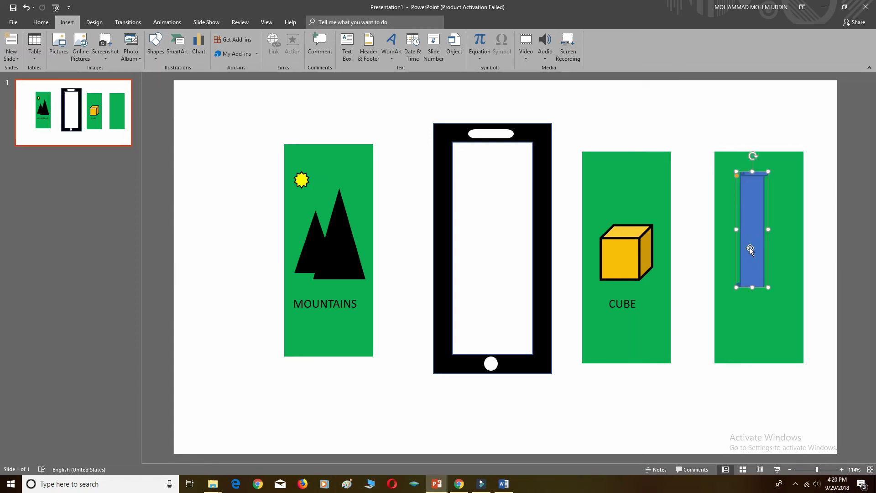
pyautogui.moveTo(755, 237)
pyautogui.mouseDown()
pyautogui.moveTo(764, 250)
pyautogui.moveTo(745, 242)
pyautogui.mouseUp()
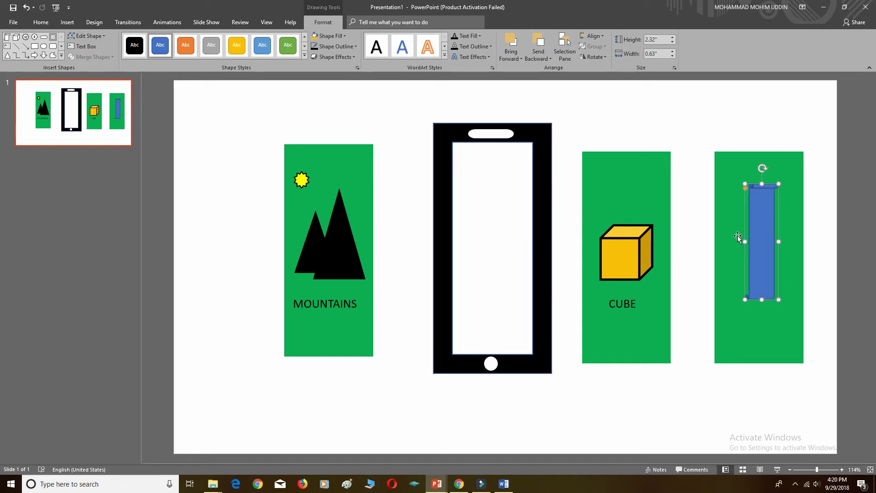
pyautogui.click(314, 37)
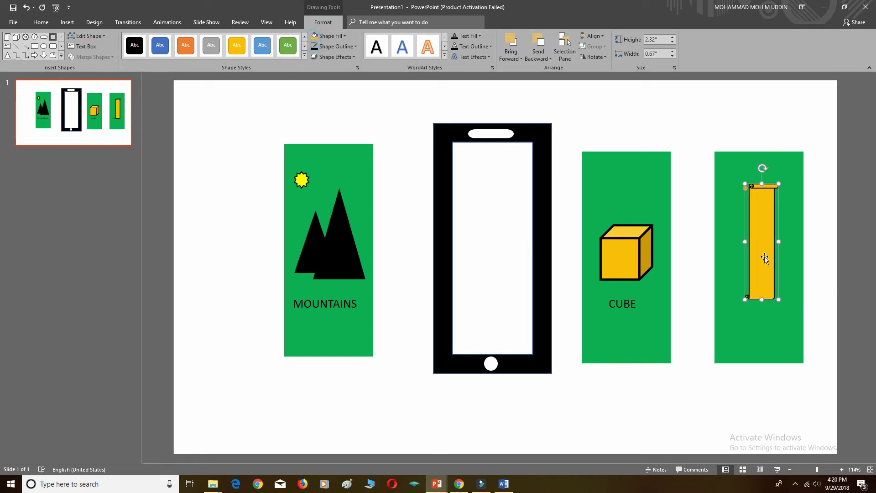
# Stretch the yellow scroll taller and wider to about 2.81" by 0.79"
pyautogui.moveTo(778, 242); pyautogui.dragTo(741, 244)
pyautogui.moveTo(761, 185); pyautogui.dragTo(761, 179)
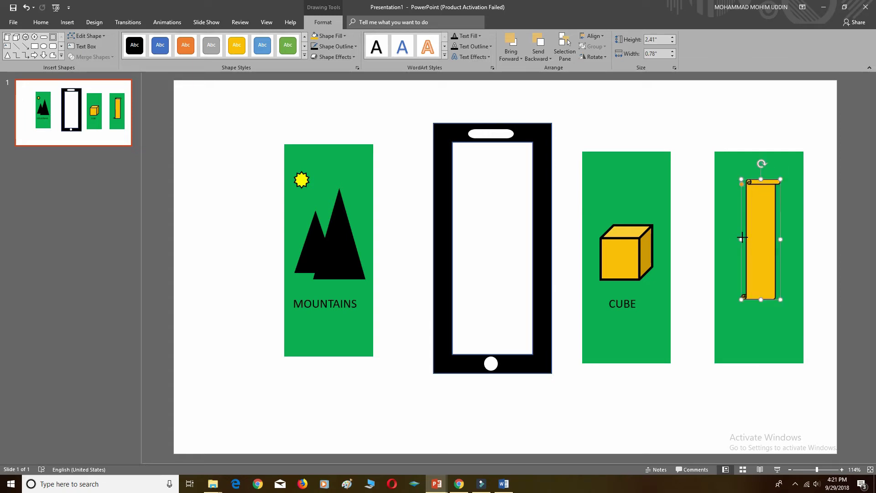
pyautogui.moveTo(742, 237); pyautogui.dragTo(740, 239)
pyautogui.moveTo(760, 177); pyautogui.dragTo(760, 169)
pyautogui.moveTo(761, 300); pyautogui.dragTo(760, 308)
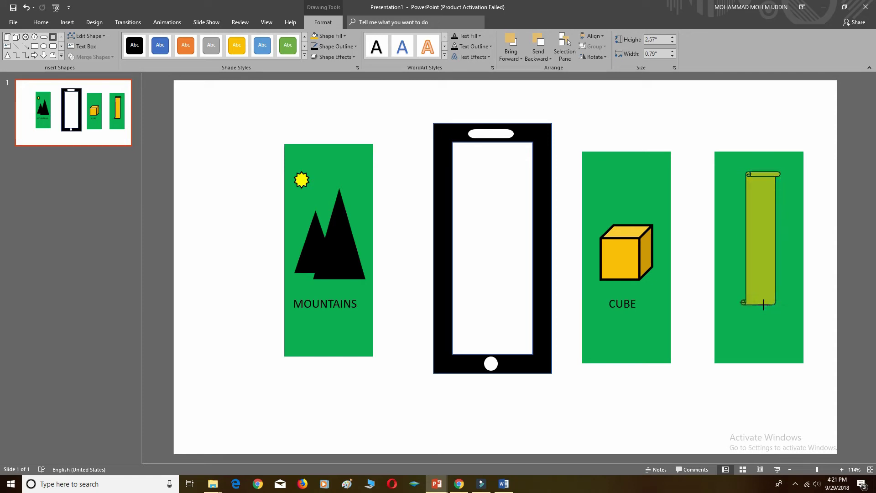
pyautogui.moveTo(774, 247); pyautogui.dragTo(774, 247)
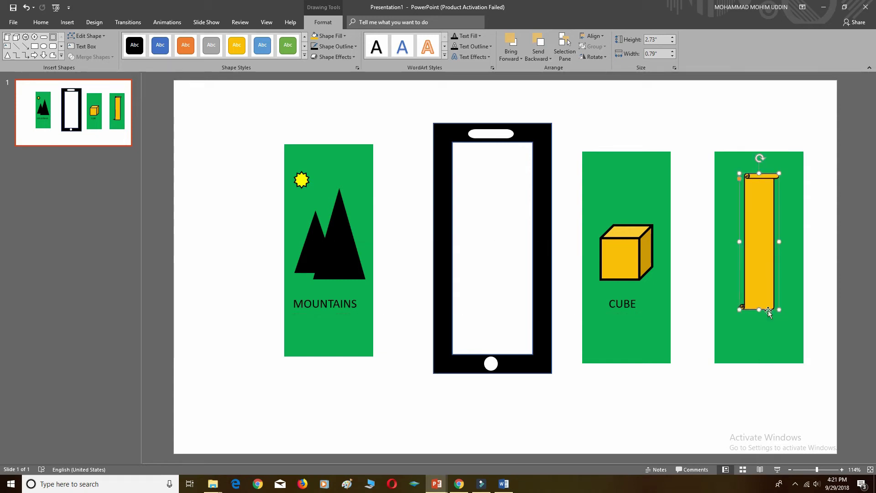
pyautogui.moveTo(760, 310); pyautogui.dragTo(760, 314)
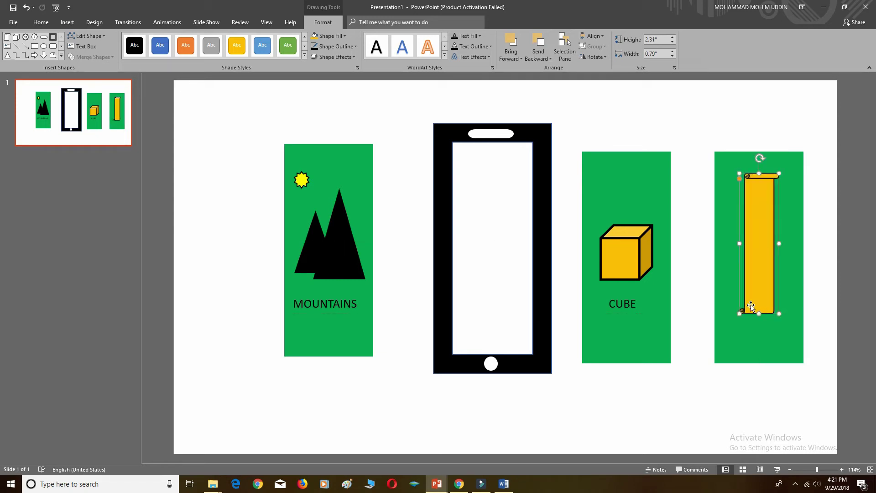
pyautogui.click(613, 300)
# Duplicate the CUBE caption, move it under the scroll, and change its text to 'PAPER'
pyautogui.click(623, 279)
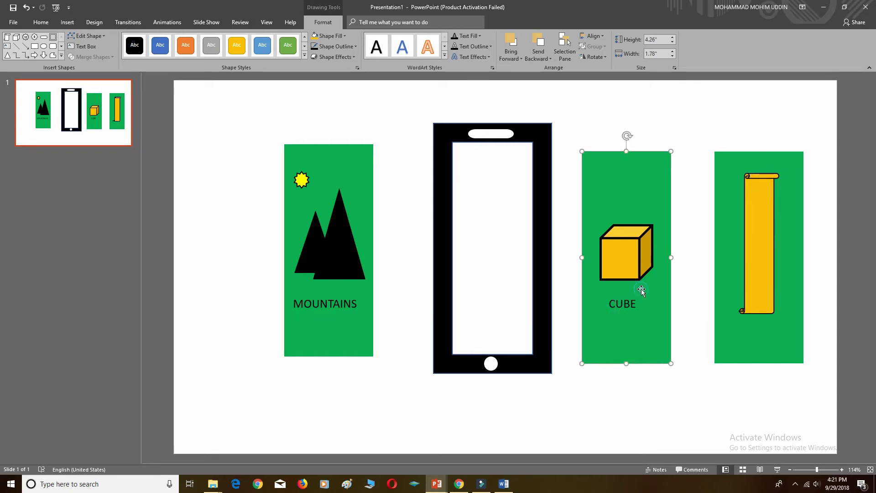
pyautogui.click(634, 298)
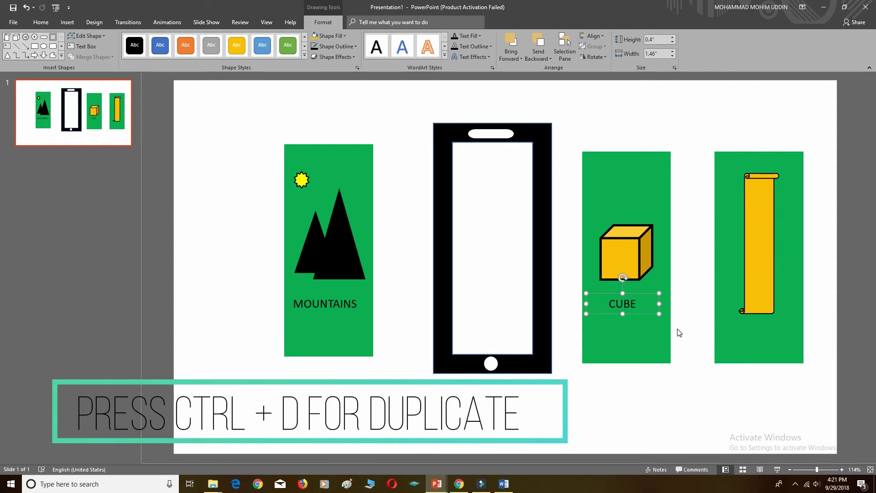
pyautogui.hotkey('ctrl', 'd')
pyautogui.moveTo(644, 311)
pyautogui.mouseDown()
pyautogui.moveTo(760, 317)
pyautogui.moveTo(772, 338)
pyautogui.mouseUp()
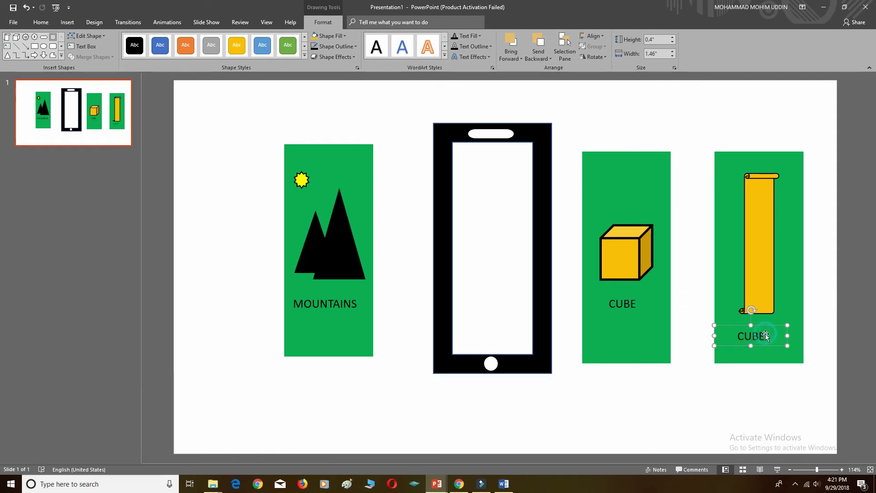
pyautogui.doubleClick(765, 334)
pyautogui.press('BackSpace')
pyautogui.write('PER')
pyautogui.moveTo(766, 328); pyautogui.dragTo(767, 325)
pyautogui.click(815, 280)
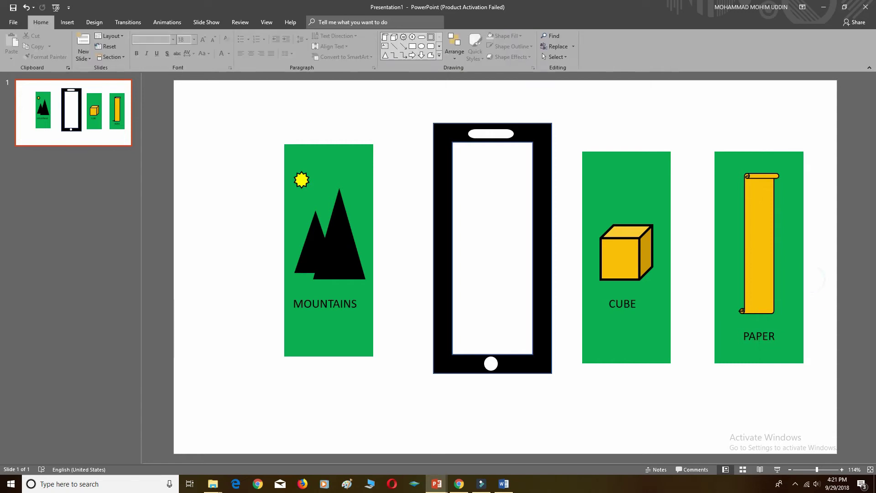
# Group the pieces of the CUBE card and of the PAPER card, each into one group
pyautogui.moveTo(562, 127); pyautogui.dragTo(684, 383)
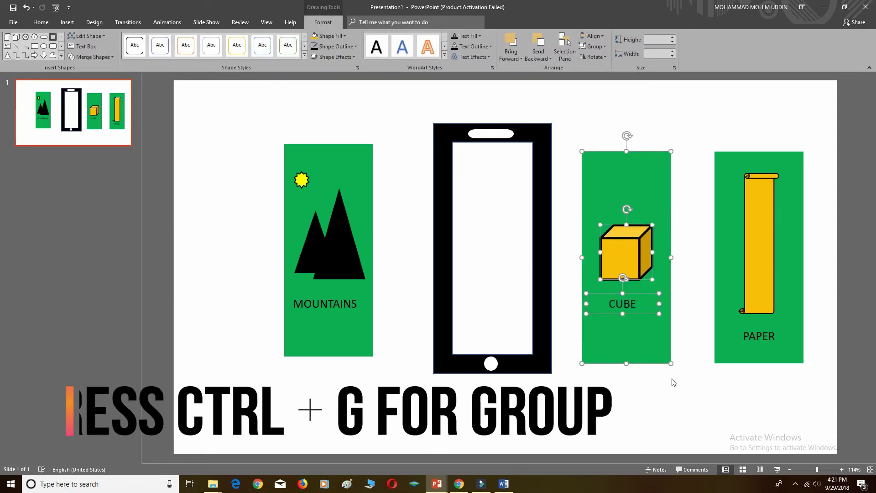
pyautogui.hotkey('ctrl', 'g')
pyautogui.moveTo(710, 129)
pyautogui.mouseDown()
pyautogui.moveTo(821, 430)
pyautogui.moveTo(821, 399)
pyautogui.mouseUp()
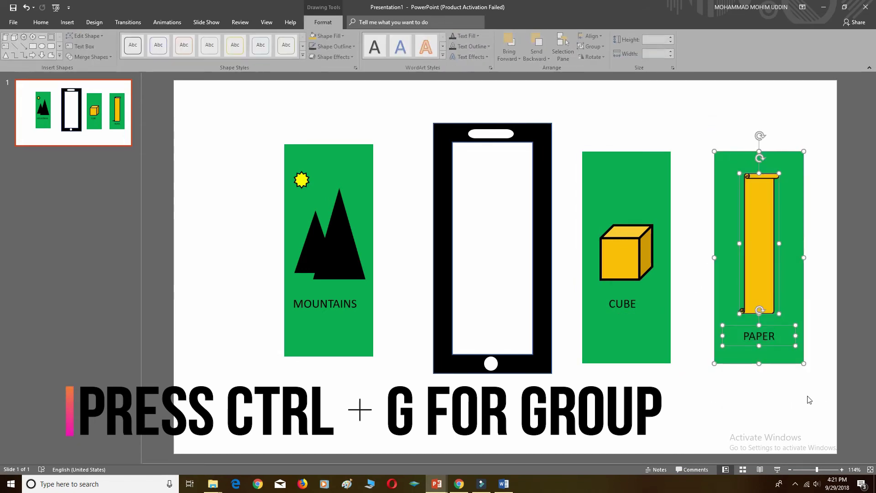
pyautogui.hotkey('ctrl', 'g')
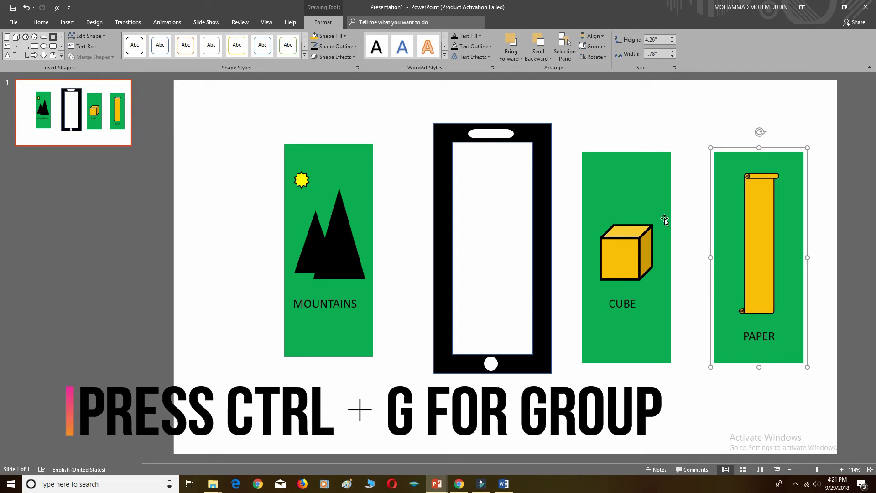
# Shift the CUBE card left and place the MOUNTAINS card onto the phone screen
pyautogui.click(628, 187)
pyautogui.moveTo(636, 194)
pyautogui.mouseDown()
pyautogui.moveTo(670, 183)
pyautogui.moveTo(601, 201)
pyautogui.mouseUp()
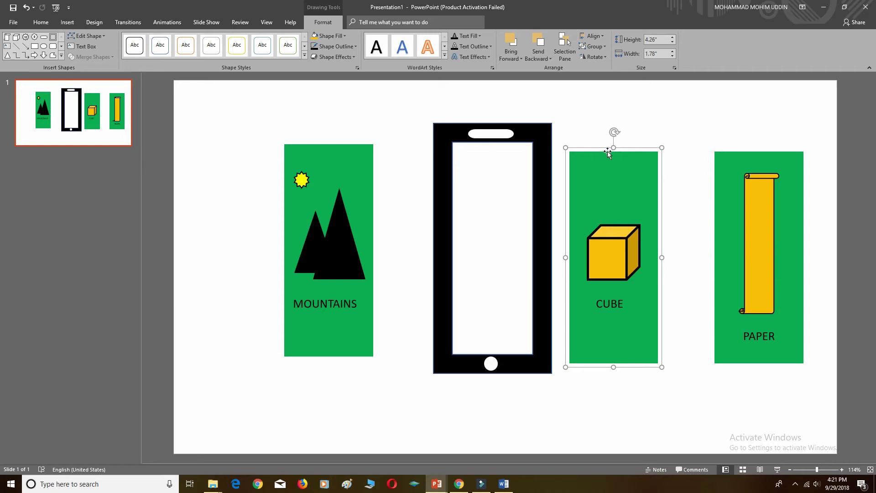
pyautogui.moveTo(330, 176)
pyautogui.mouseDown()
pyautogui.moveTo(498, 185)
pyautogui.moveTo(496, 175)
pyautogui.mouseUp()
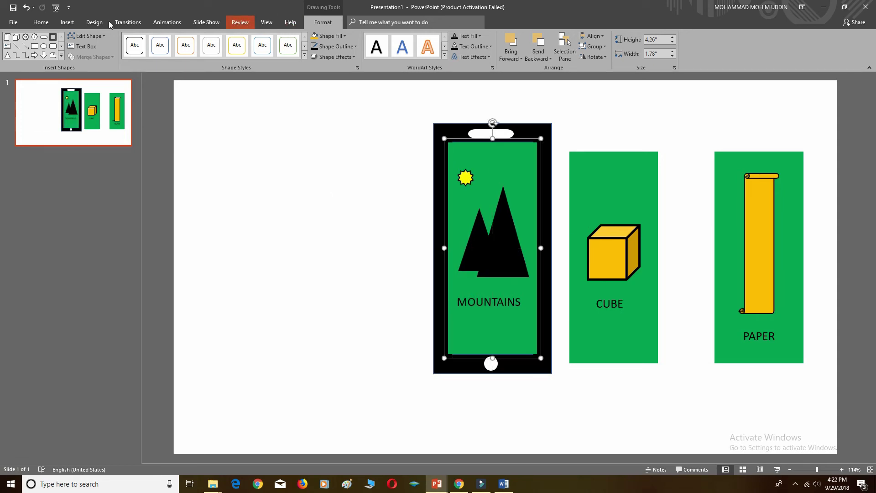
# Give the MOUNTAINS card a Fly In animation, starting With Previous and lasting 0.75 seconds
pyautogui.click(177, 28)
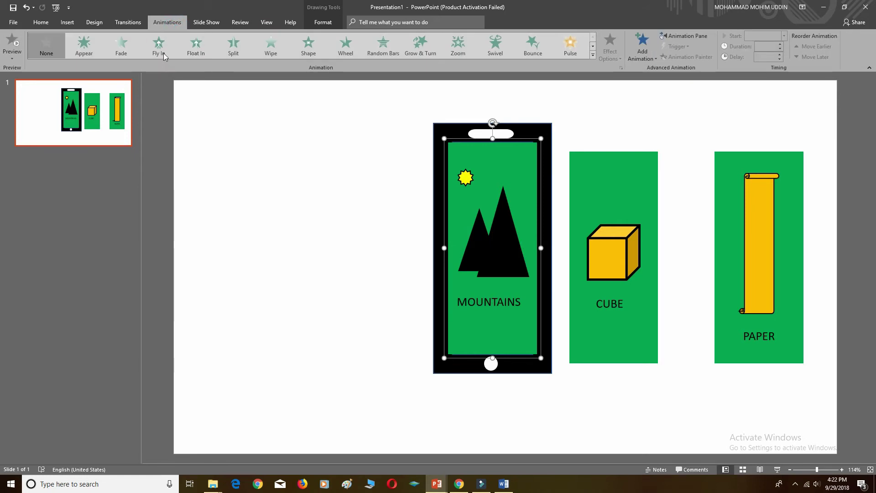
pyautogui.click(162, 50)
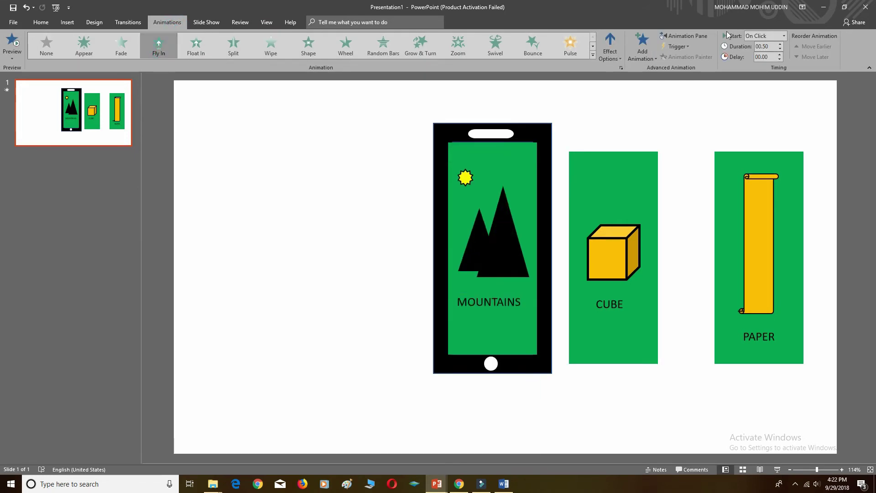
pyautogui.click(681, 37)
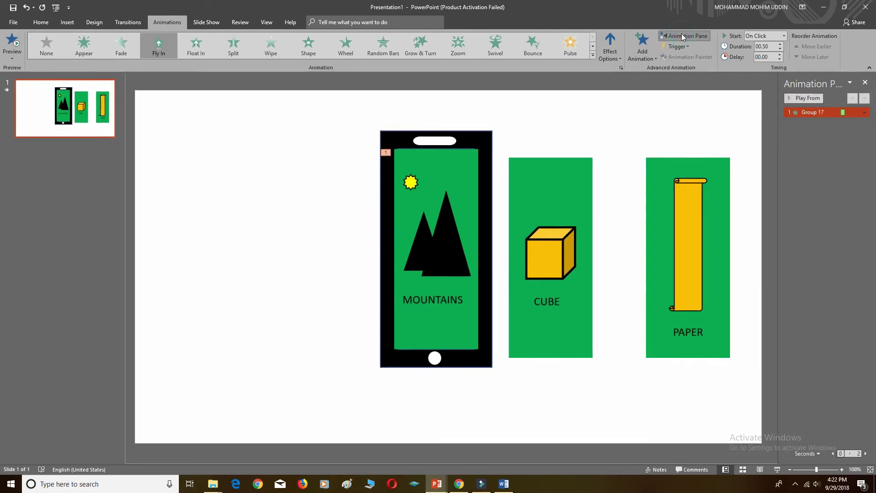
pyautogui.click(780, 44)
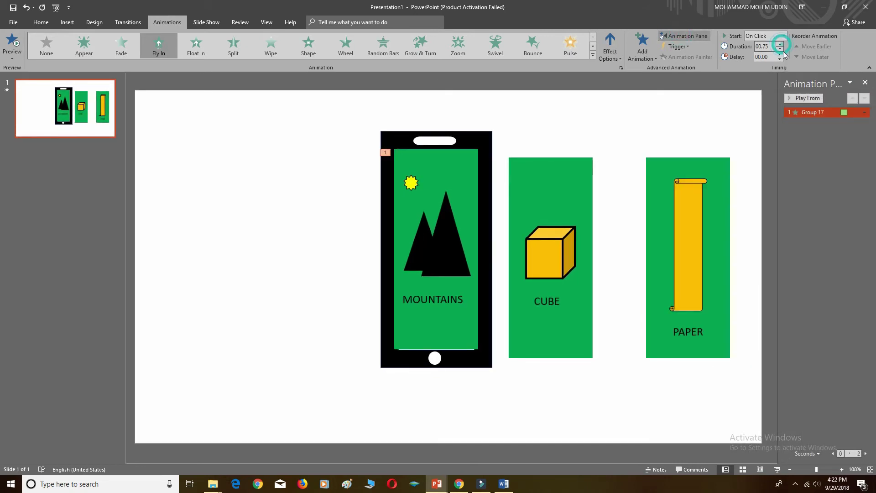
pyautogui.click(779, 36)
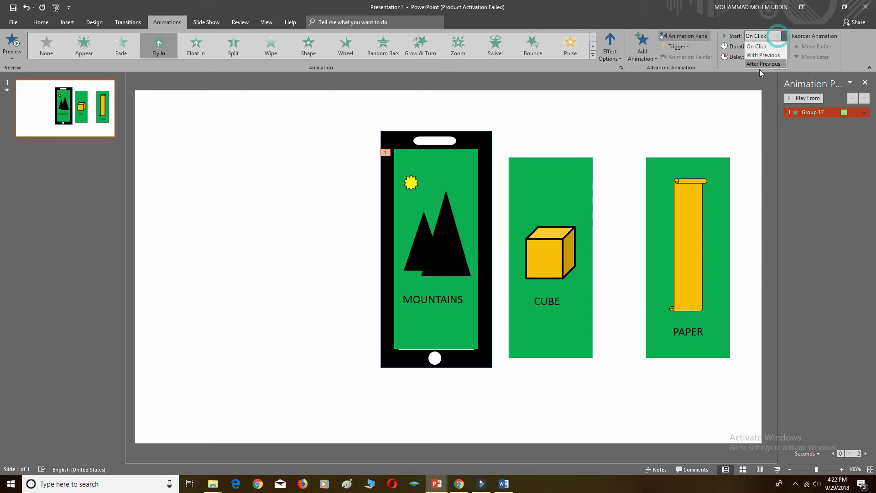
pyautogui.click(760, 51)
pyautogui.click(571, 193)
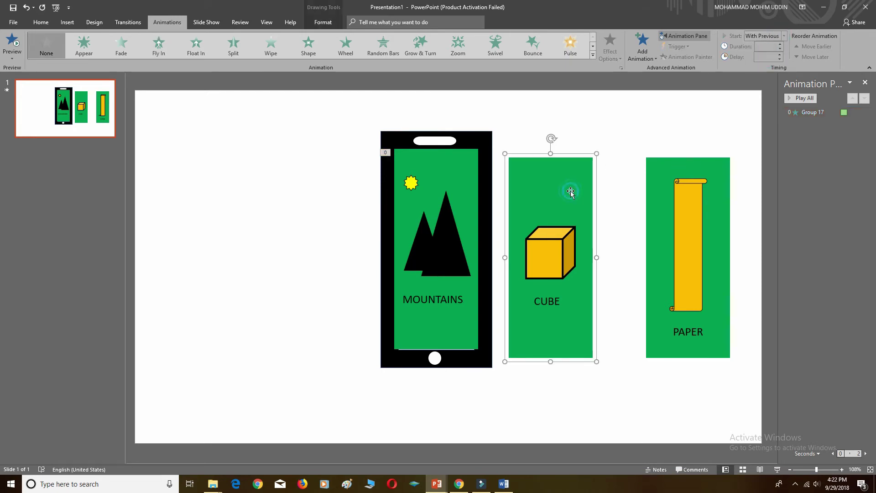
pyautogui.click(458, 176)
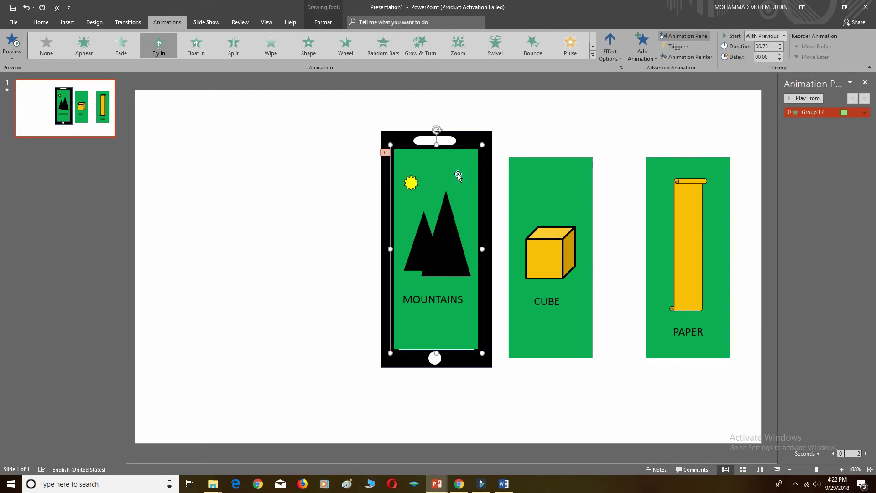
pyautogui.click(67, 22)
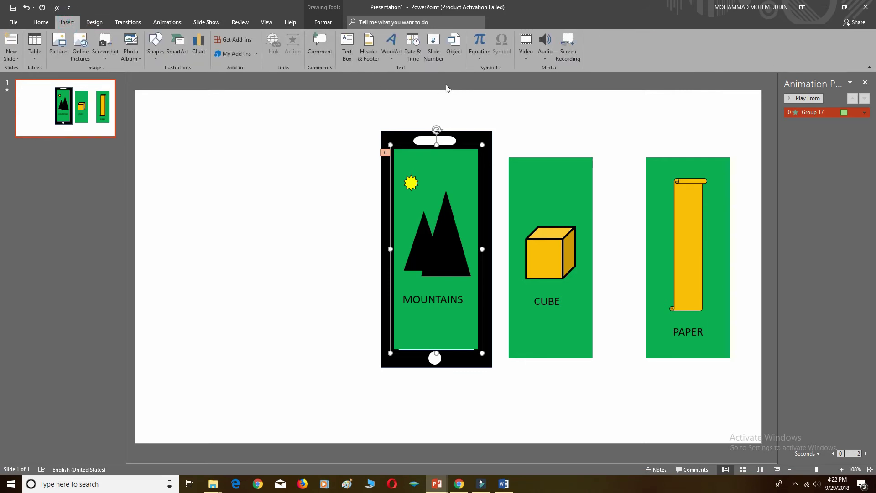
pyautogui.click(323, 22)
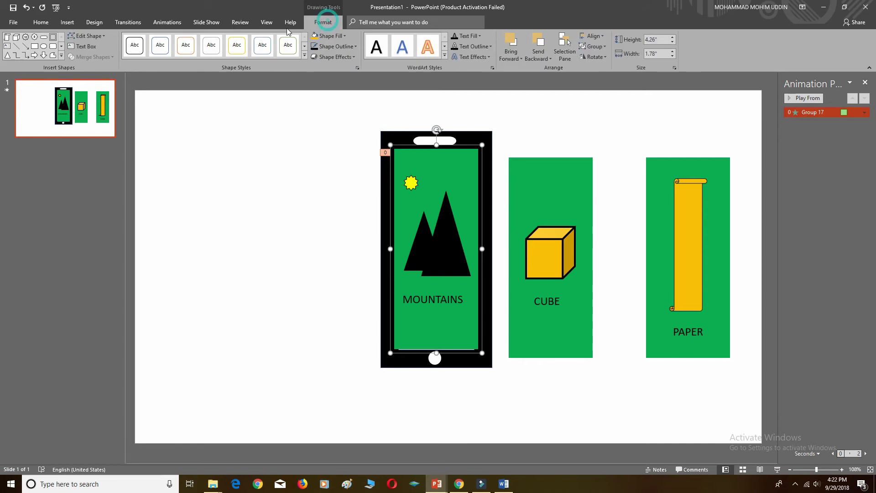
# Draw a wide blue rectangle, about 4.56" wide, snug against the phone's base
pyautogui.click(67, 23)
pyautogui.click(155, 45)
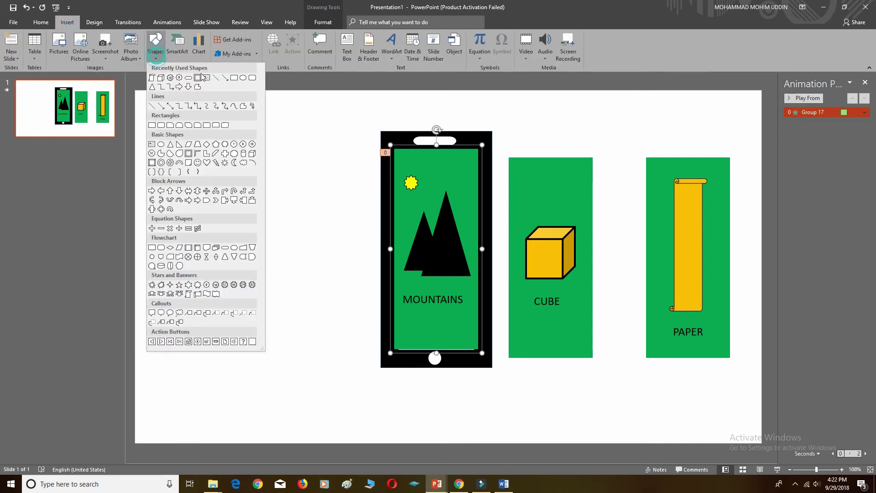
pyautogui.click(162, 125)
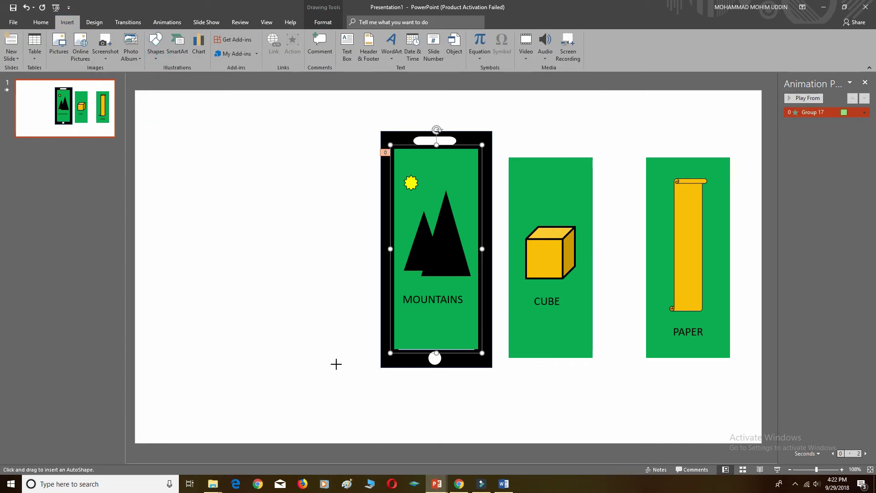
pyautogui.moveTo(335, 364); pyautogui.dragTo(537, 443)
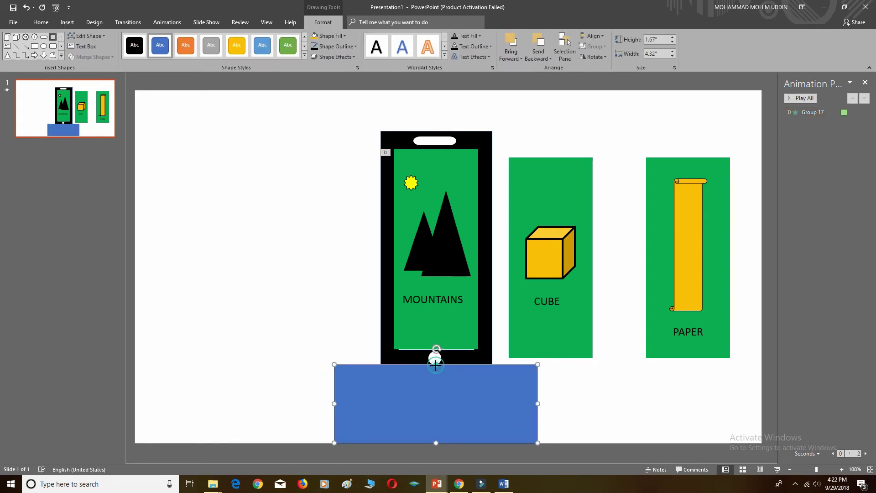
pyautogui.moveTo(435, 357); pyautogui.dragTo(436, 368)
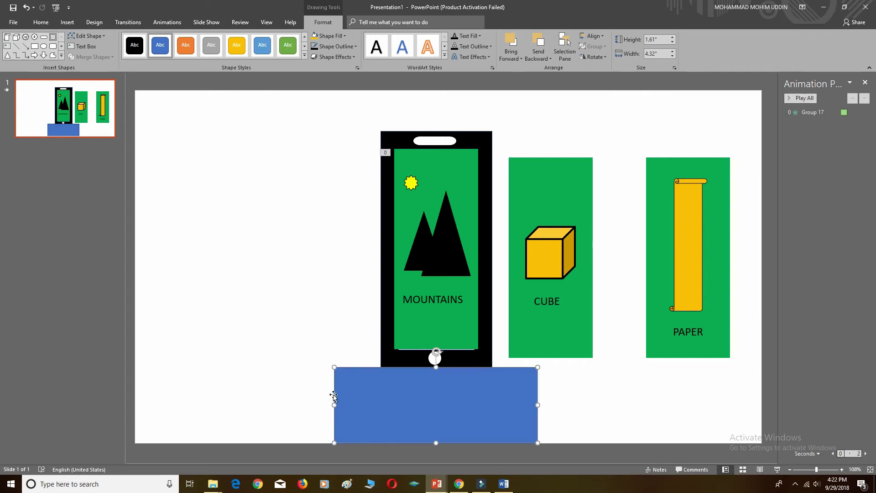
pyautogui.moveTo(334, 404); pyautogui.dragTo(328, 405)
pyautogui.moveTo(538, 404); pyautogui.dragTo(543, 403)
# Reposition the mountains screen inside the phone and enlarge it to 4.32 inches tall
pyautogui.click(457, 183)
pyautogui.moveTo(457, 185); pyautogui.dragTo(458, 185)
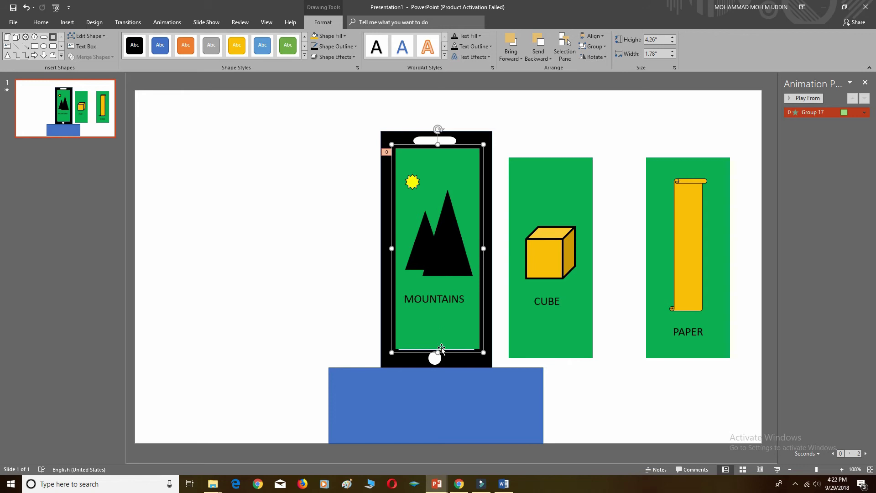
pyautogui.moveTo(438, 351); pyautogui.dragTo(438, 349)
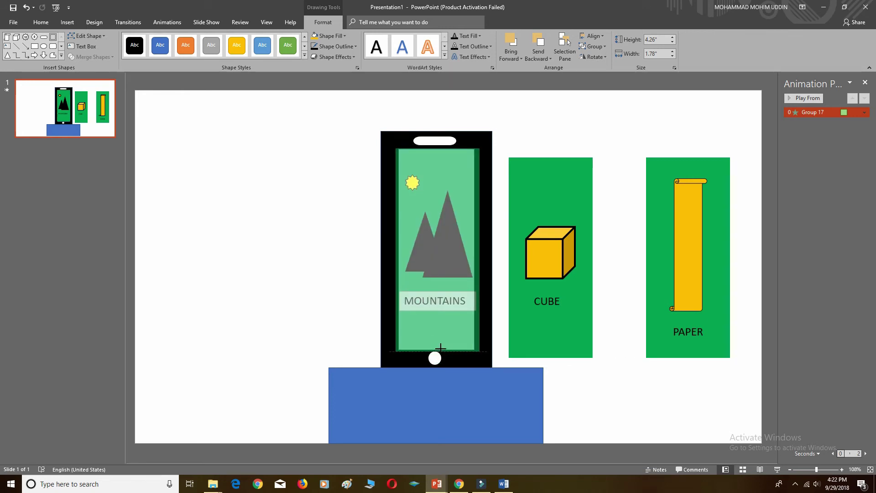
pyautogui.moveTo(440, 348); pyautogui.dragTo(447, 346)
pyautogui.click(625, 395)
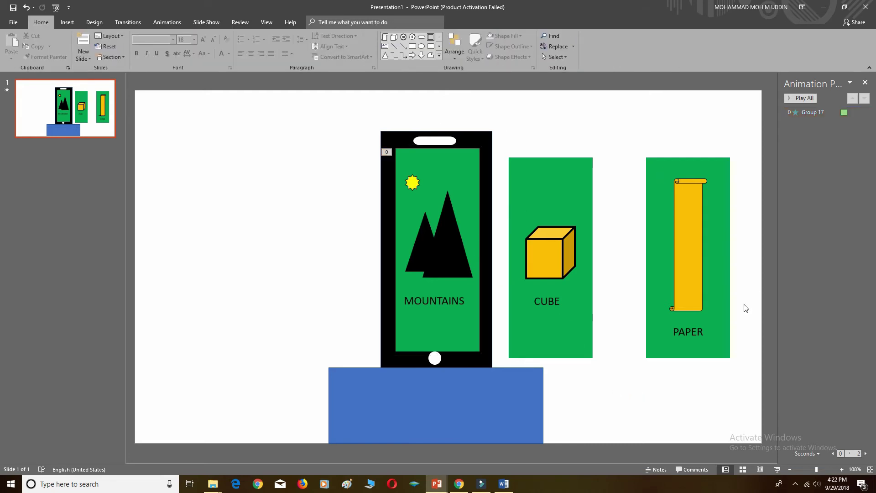
# Send the mountains screen group behind the phone frame and preview its animation
pyautogui.click(552, 190)
pyautogui.click(811, 112)
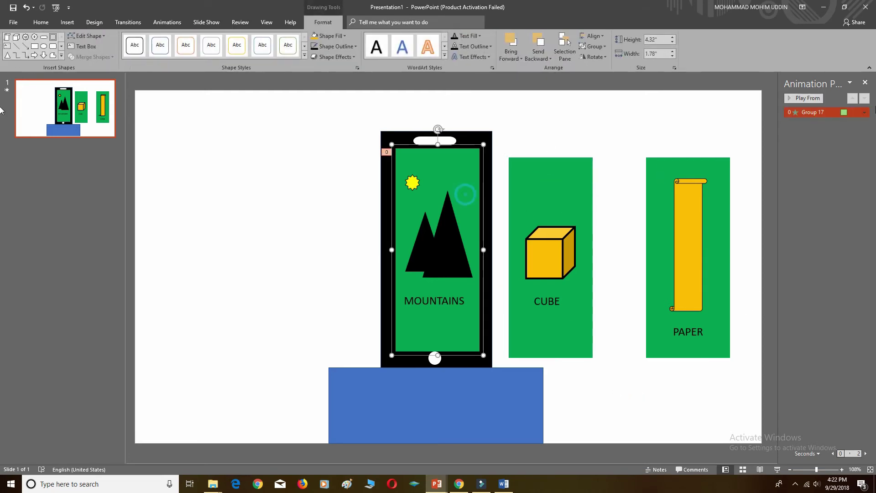
pyautogui.click(806, 99)
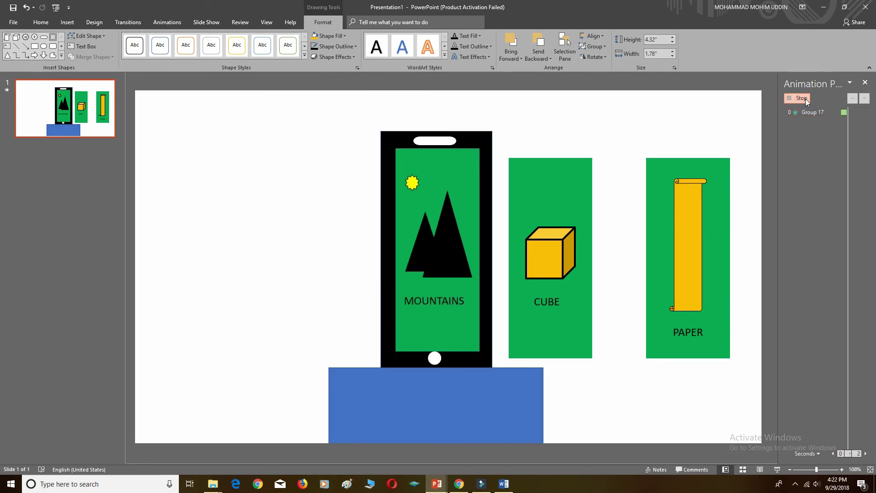
pyautogui.rightClick(449, 179)
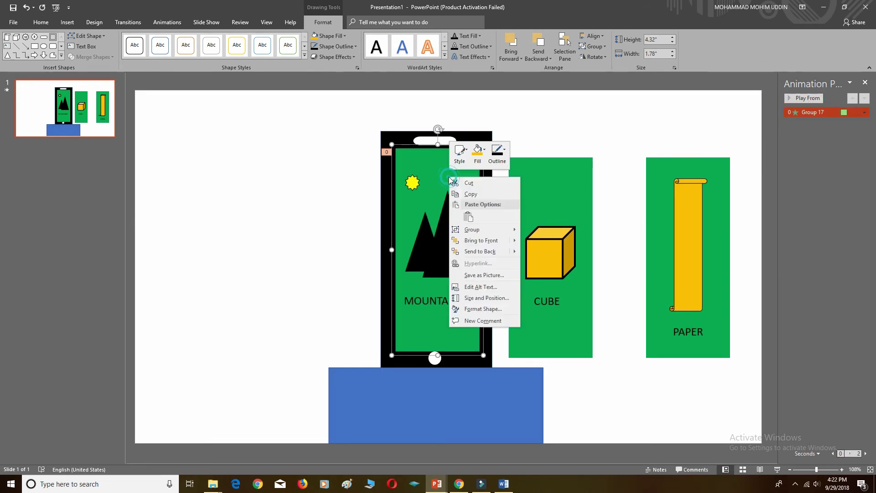
pyautogui.click(487, 252)
pyautogui.click(799, 97)
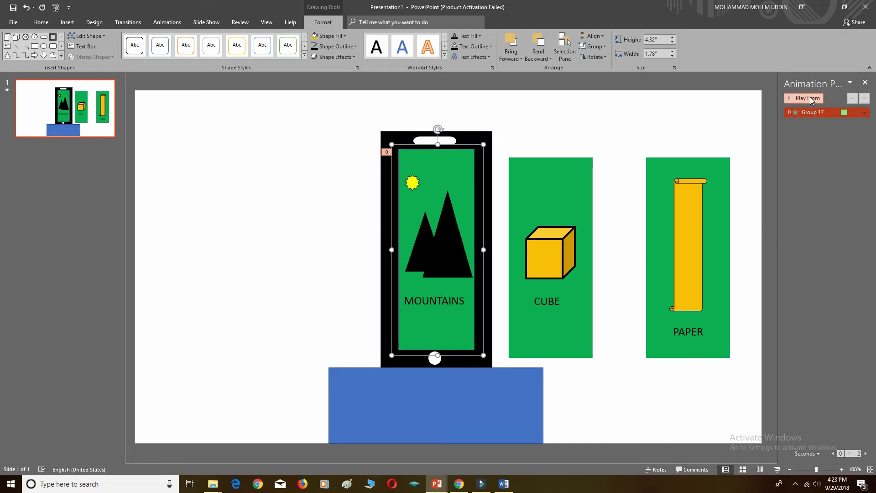
pyautogui.click(553, 191)
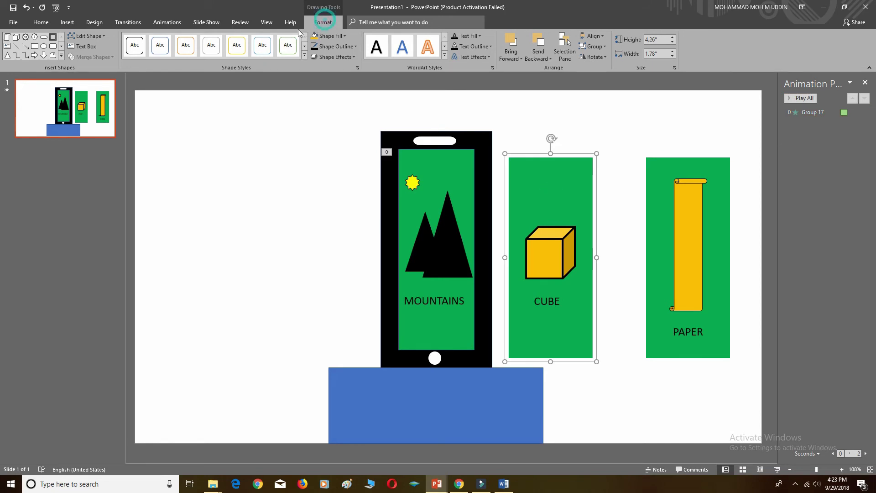
# Animate the CUBE panel with Fly In (With Previous, 0.75 s, 1.50 s delay) and place it on the phone
pyautogui.click(165, 21)
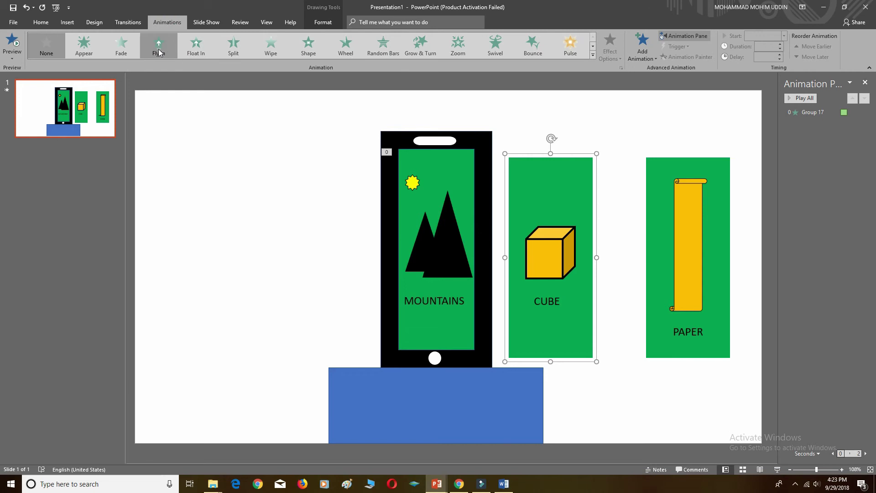
pyautogui.click(158, 48)
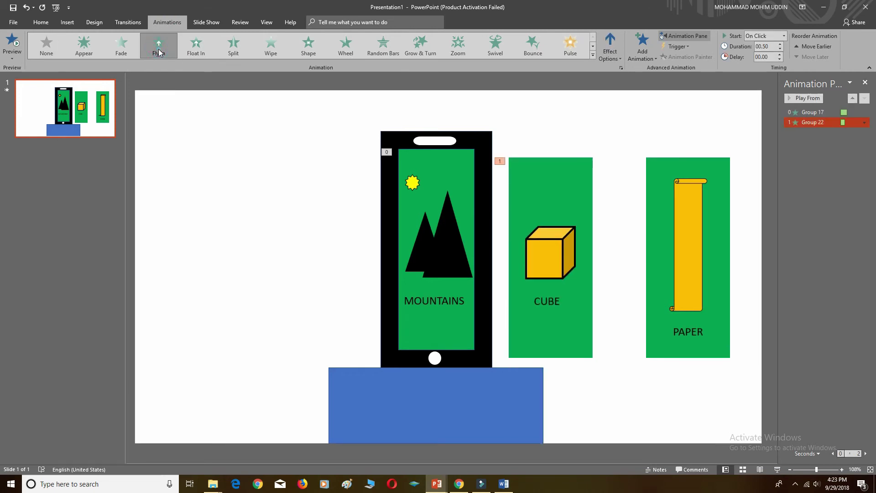
pyautogui.click(780, 47)
pyautogui.click(784, 35)
pyautogui.click(773, 55)
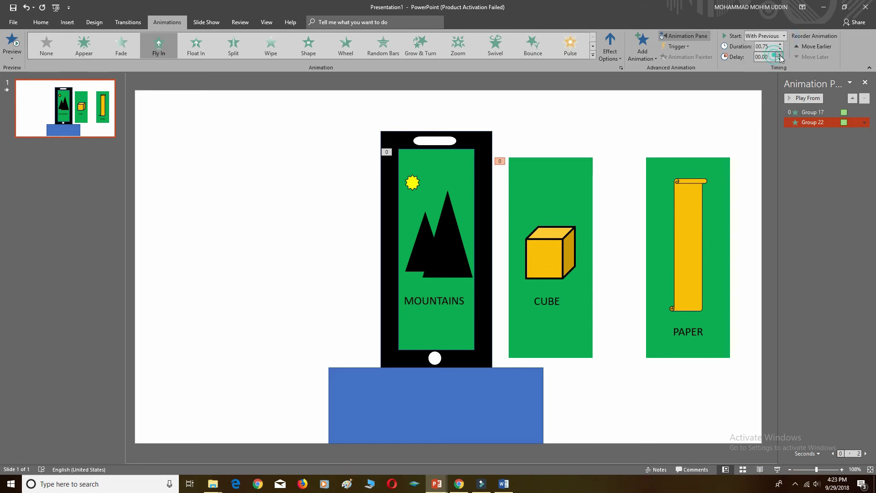
pyautogui.click(780, 54)
pyautogui.click(780, 54)
pyautogui.click(779, 54)
pyautogui.click(780, 54)
pyautogui.click(780, 54)
pyautogui.click(780, 54)
pyautogui.click(580, 187)
pyautogui.moveTo(581, 188); pyautogui.dragTo(467, 186)
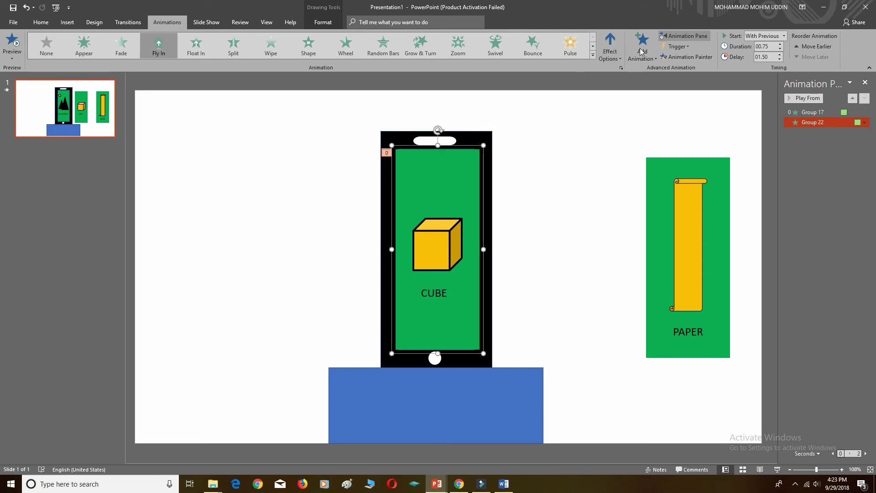
pyautogui.click(805, 98)
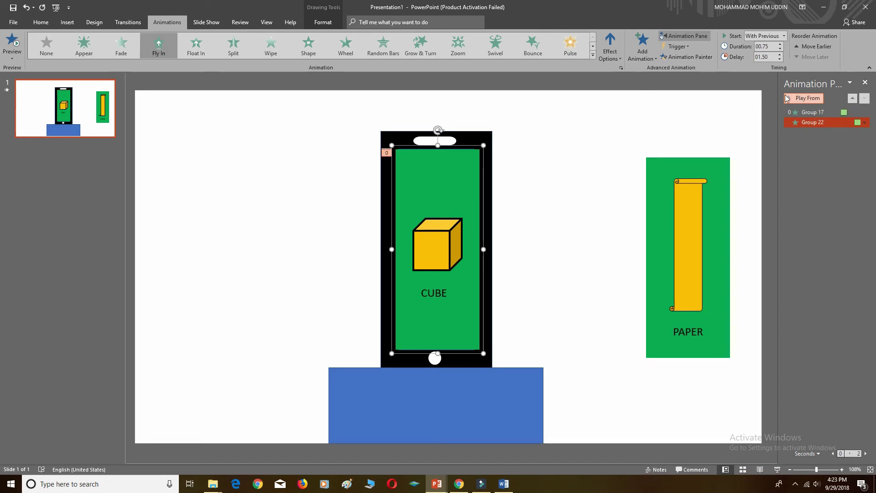
# Undo the stray Send to Back on the CUBE panel and preview the animations
pyautogui.rightClick(454, 193)
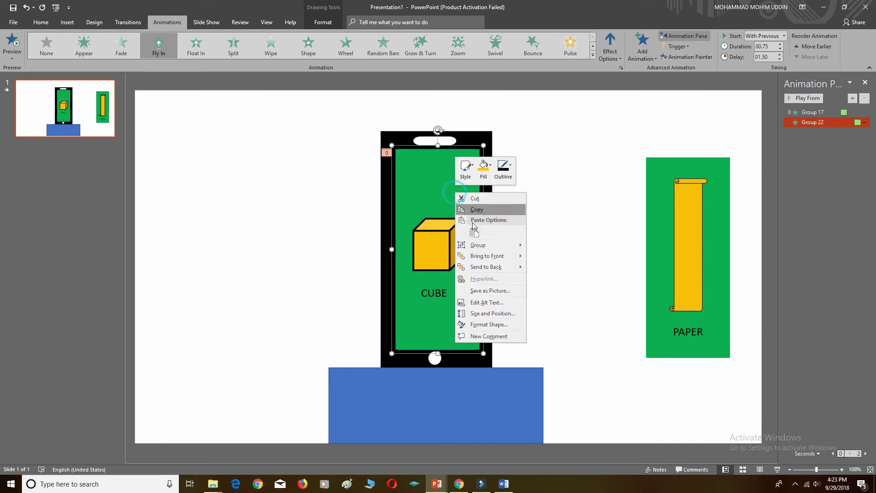
pyautogui.click(497, 270)
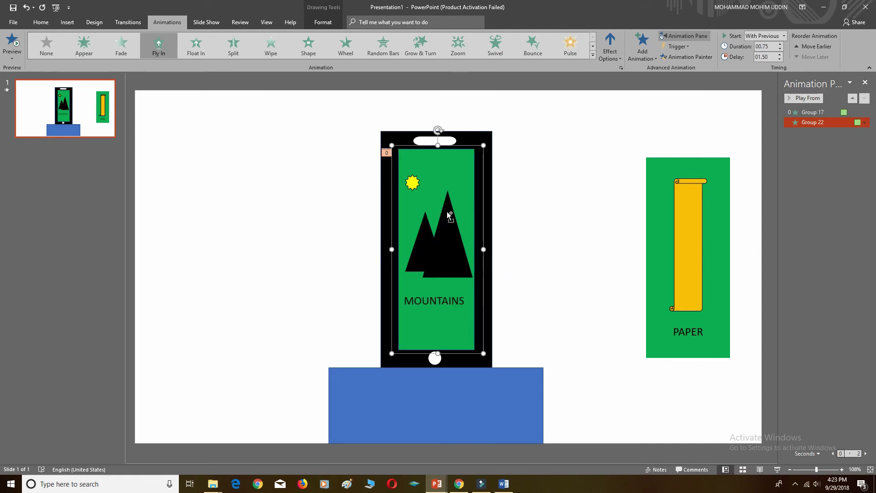
pyautogui.hotkey('ctrl', 'z')
pyautogui.rightClick(461, 184)
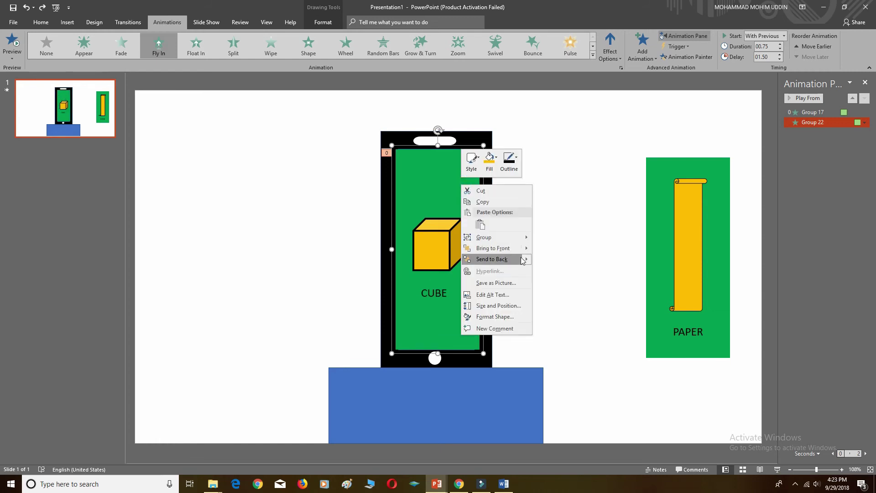
pyautogui.click(544, 272)
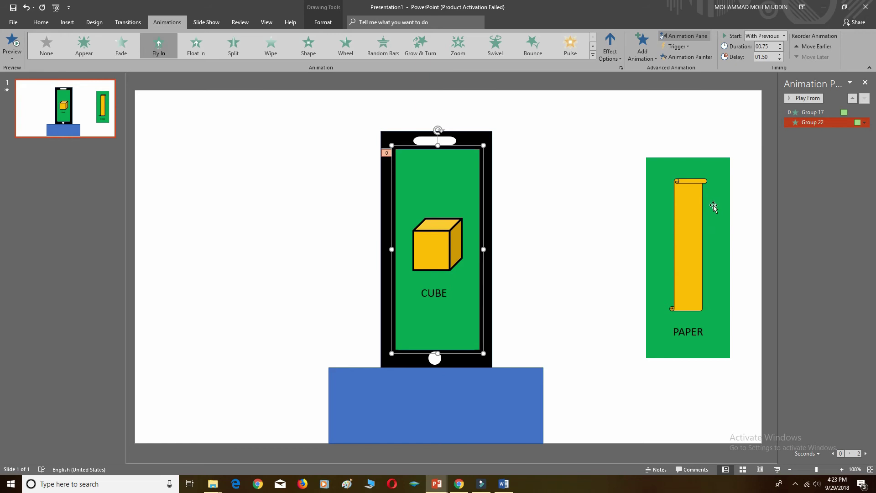
pyautogui.click(804, 97)
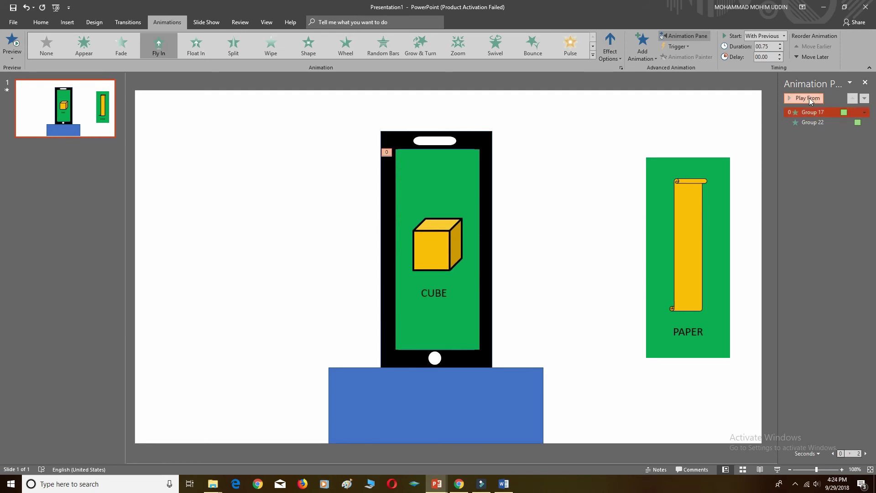
pyautogui.click(809, 97)
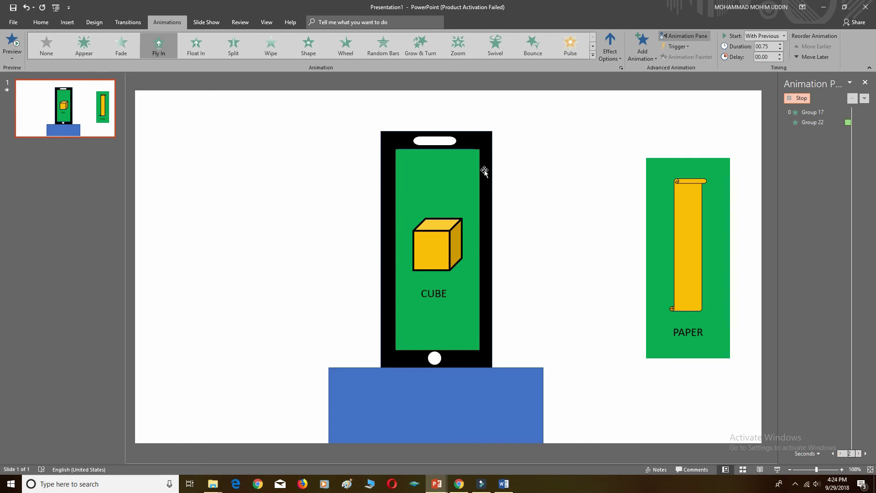
# Reorder the phone body, speaker, home button and blue base so the CUBE card tucks under the bezel, then preview
pyautogui.click(484, 136)
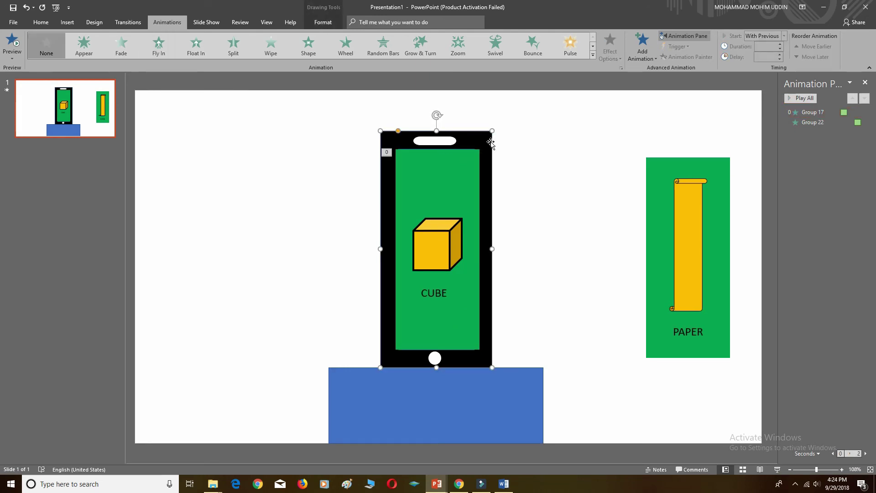
pyautogui.click(443, 142)
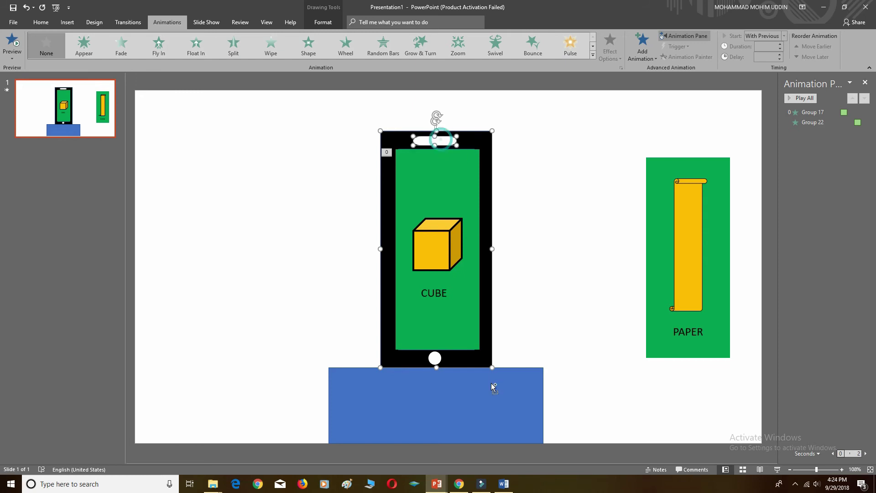
pyautogui.keyDown('shift'); pyautogui.click(435, 358); pyautogui.keyUp('shift')
pyautogui.keyDown('shift'); pyautogui.click(457, 412); pyautogui.keyUp('shift')
pyautogui.rightClick(457, 412)
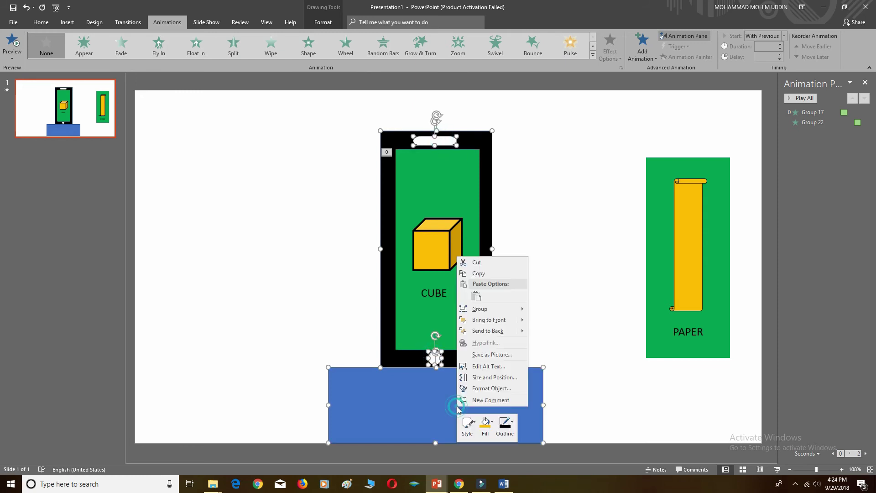
pyautogui.click(495, 330)
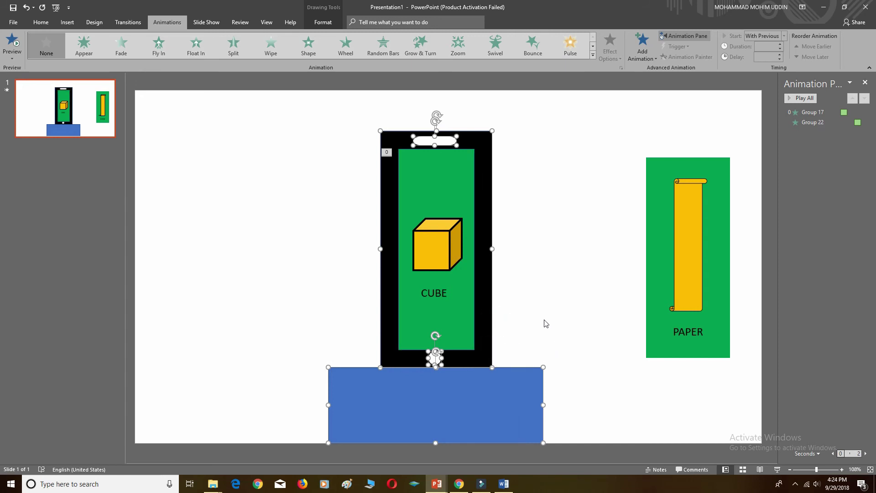
pyautogui.click(809, 99)
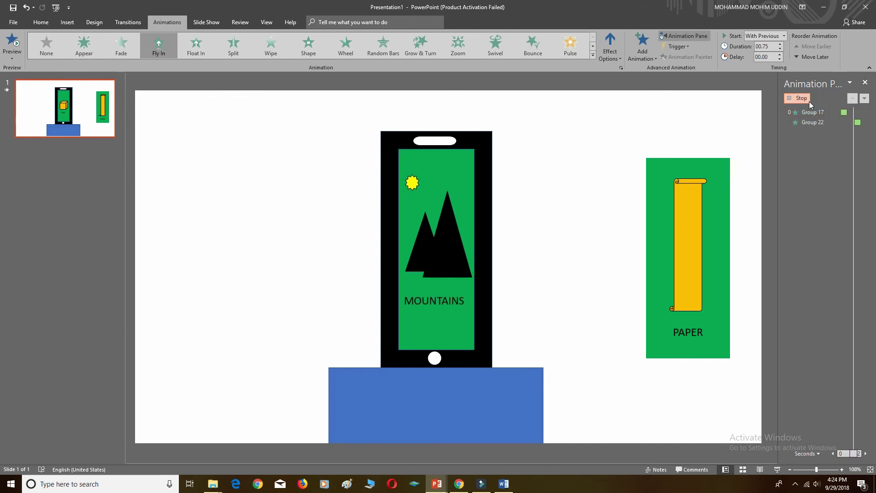
pyautogui.click(710, 210)
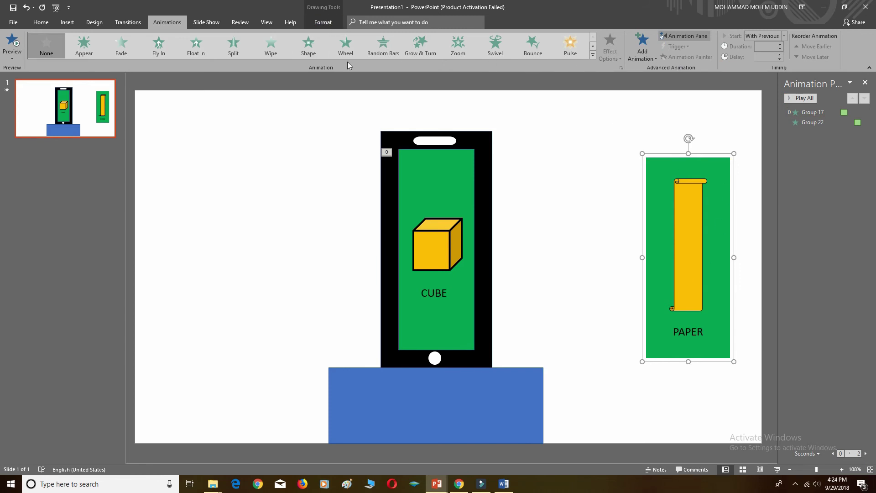
# Give the PAPER panel (Group 23) a Fly In entrance starting With Previous with a 2.50-second delay
pyautogui.click(158, 46)
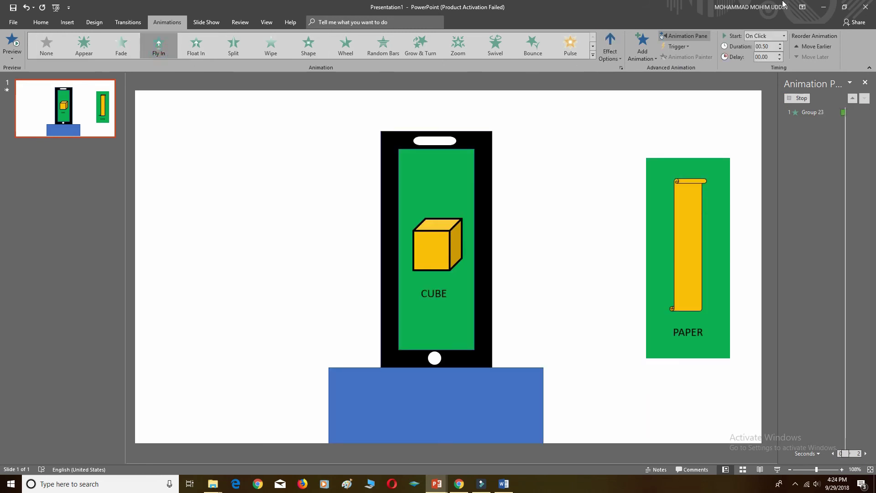
pyautogui.click(776, 36)
pyautogui.click(760, 51)
pyautogui.click(779, 54)
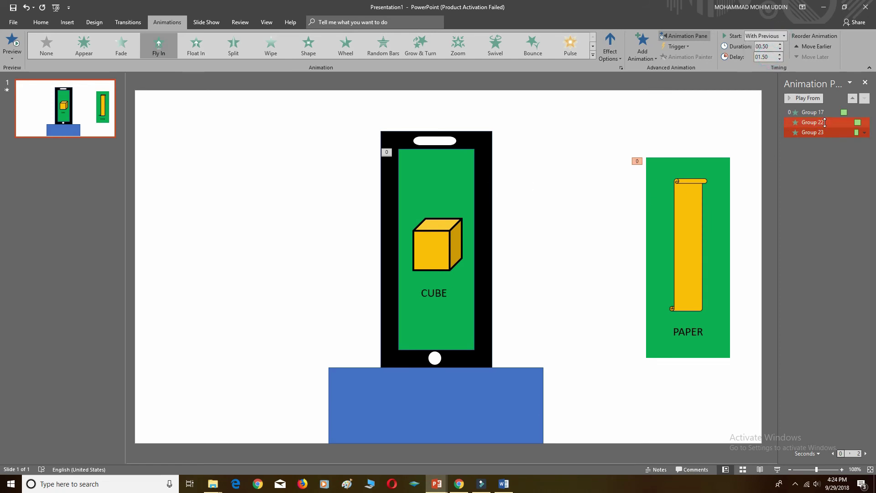
pyautogui.click(823, 133)
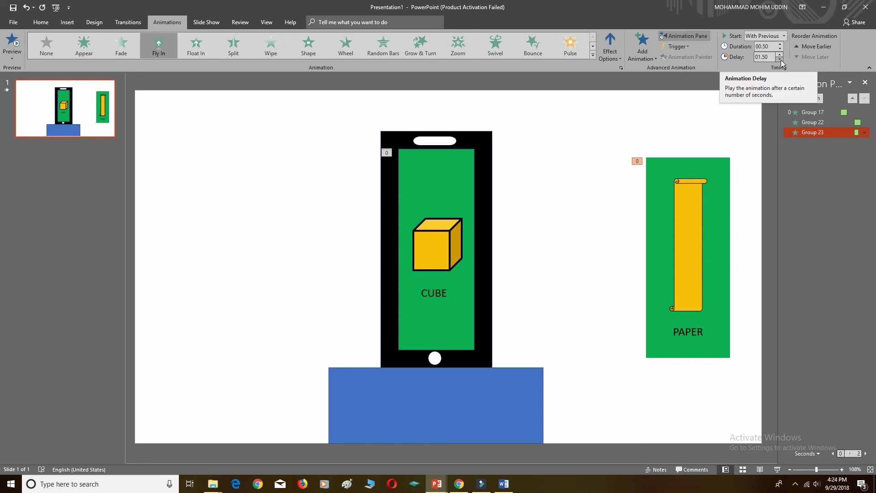
pyautogui.click(780, 55)
pyautogui.click(779, 55)
pyautogui.click(780, 55)
pyautogui.click(779, 54)
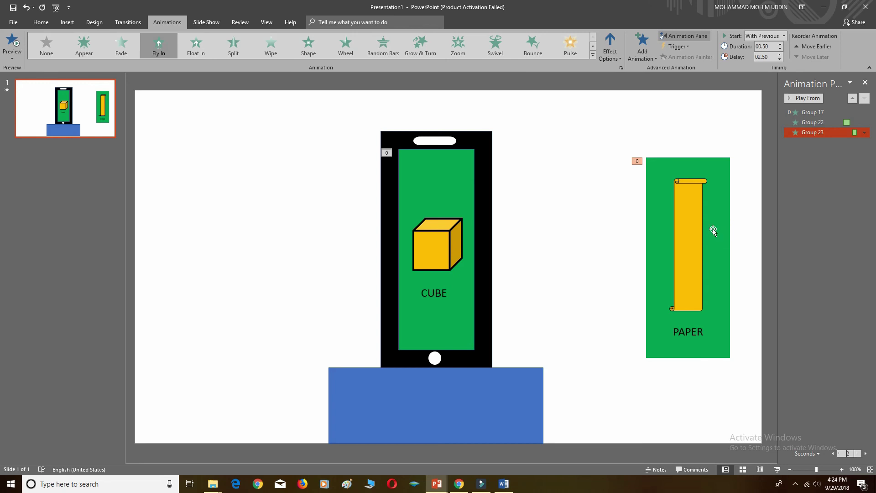
# Move the PAPER panel onto the phone screen, aligned over the CUBE panel
pyautogui.moveTo(712, 231); pyautogui.dragTo(455, 224)
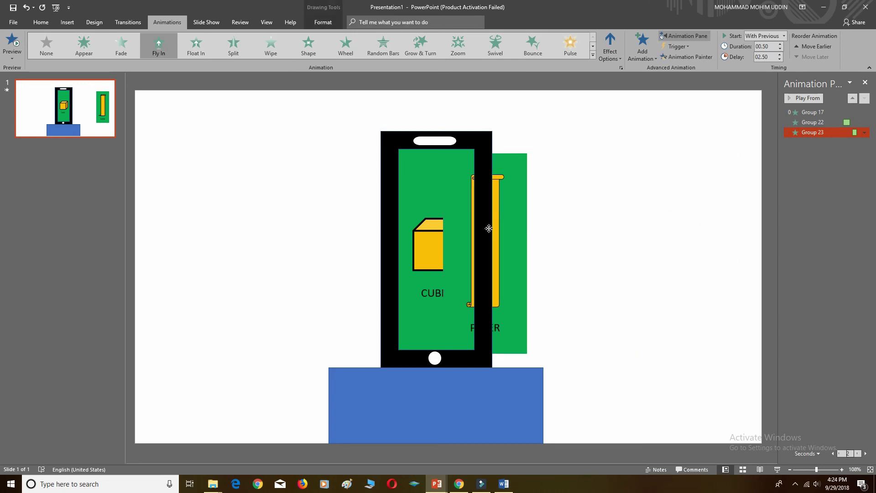
pyautogui.moveTo(455, 224); pyautogui.dragTo(458, 218)
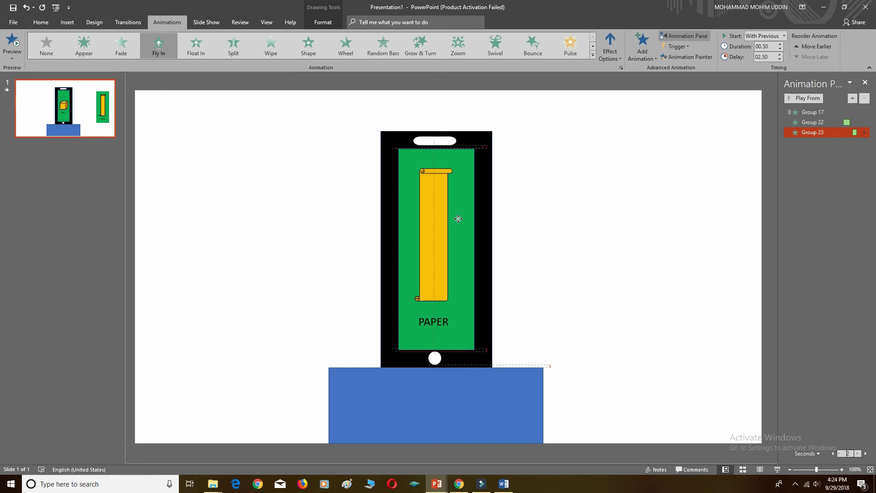
pyautogui.moveTo(458, 218); pyautogui.dragTo(459, 218)
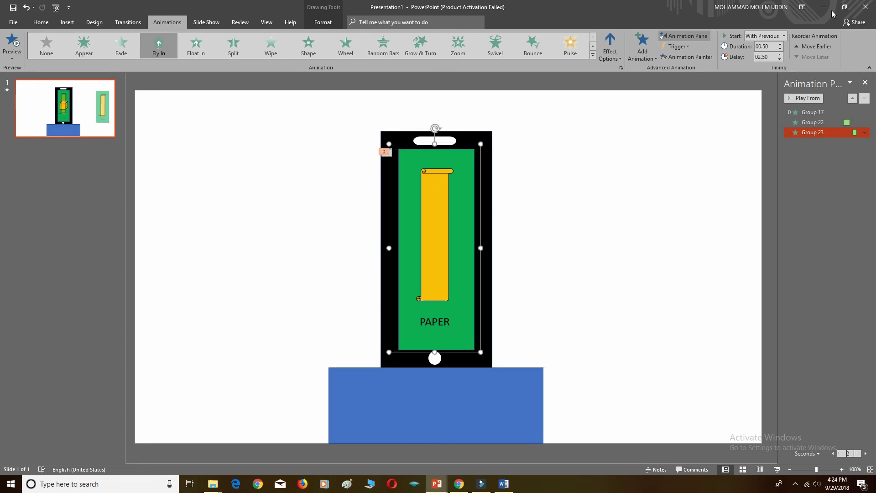
# Preview the phone animation sequence from the first animation in the Animation Pane
pyautogui.click(801, 98)
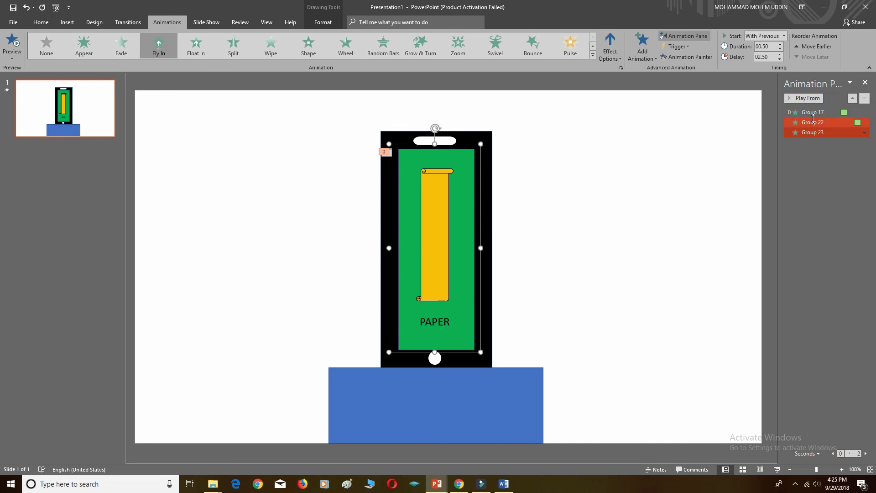
pyautogui.click(812, 113)
pyautogui.click(809, 100)
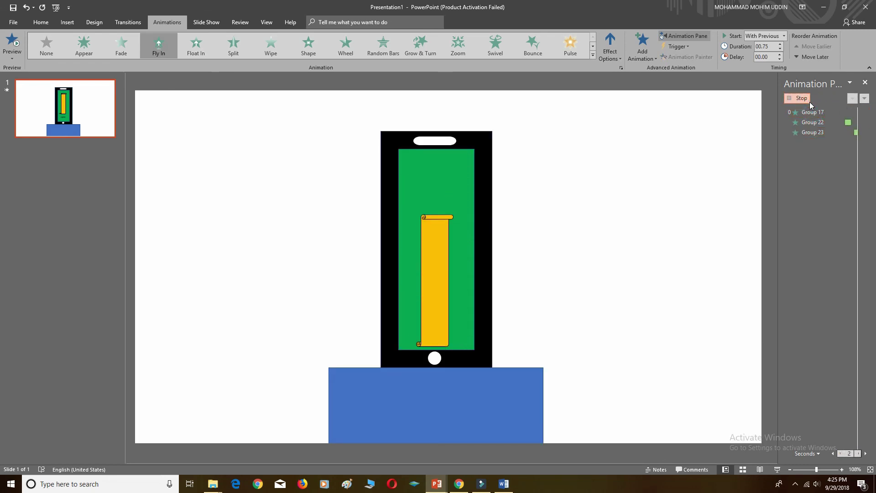
# Increase the PAPER panel's Fly In delay to 2.75 seconds
pyautogui.click(812, 132)
pyautogui.click(779, 55)
pyautogui.keyDown('ctrl'); pyautogui.click(813, 113); pyautogui.keyUp('ctrl')
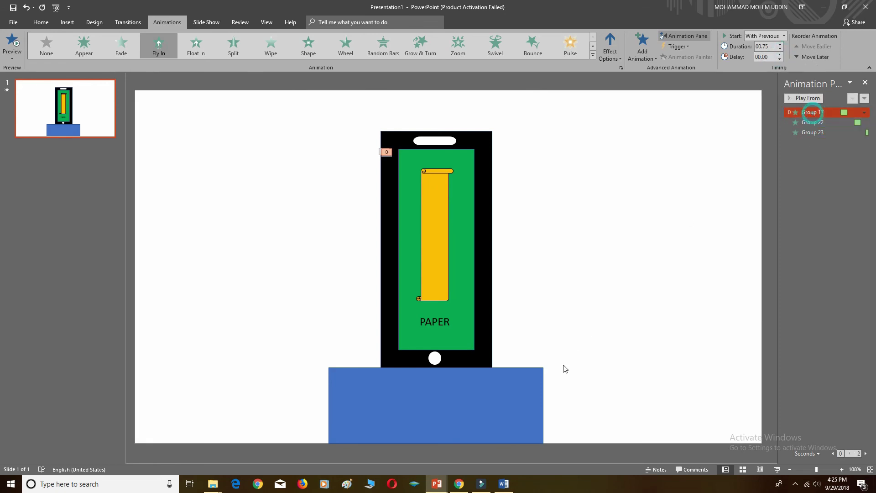
pyautogui.click(483, 392)
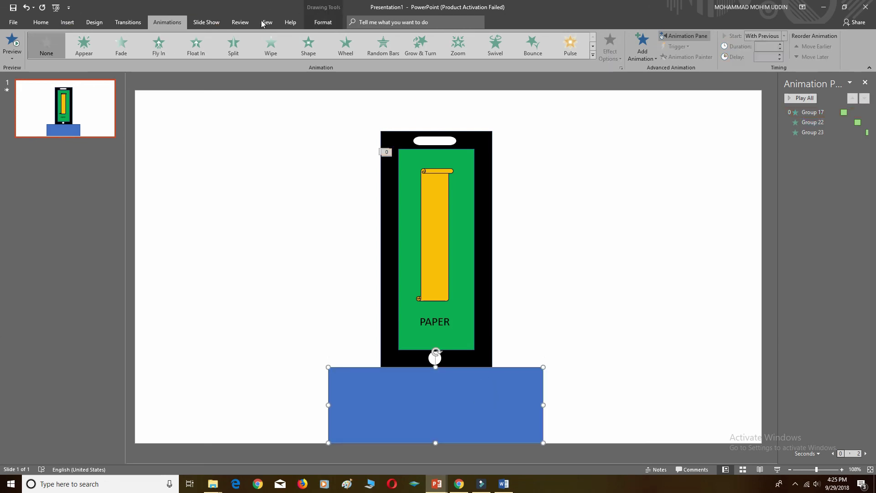
# Change the blue base rectangle's fill to white
pyautogui.click(68, 24)
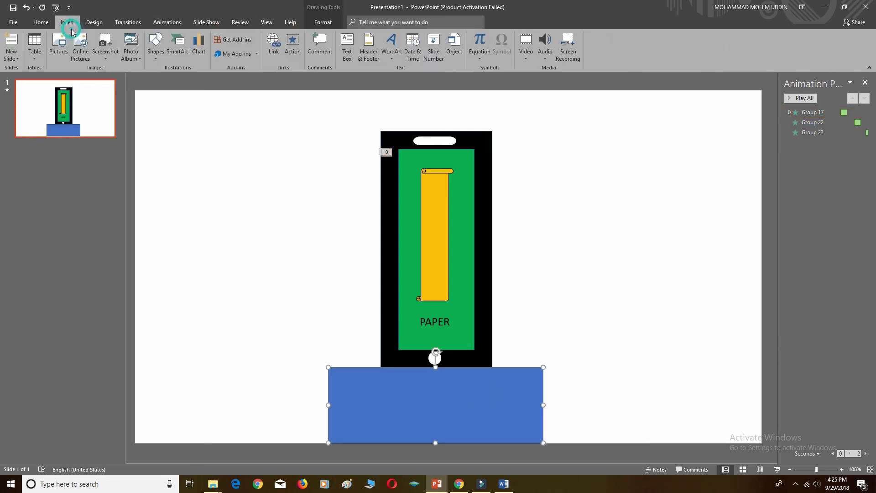
pyautogui.click(312, 23)
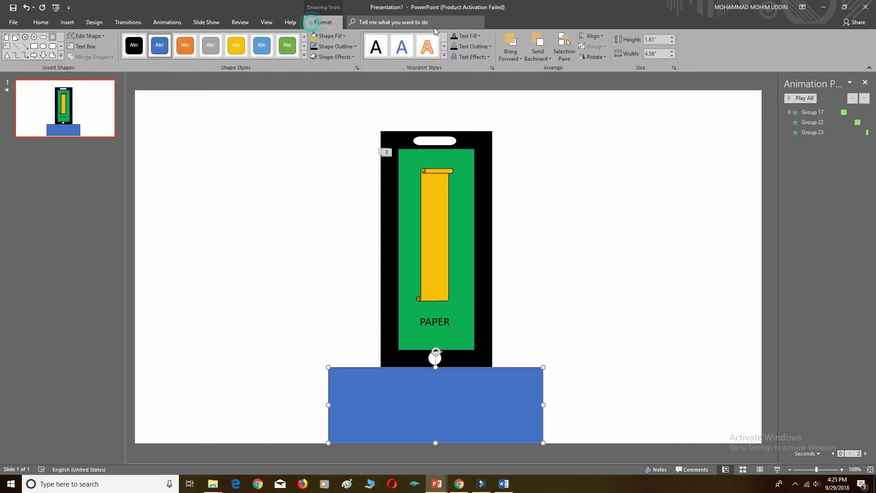
pyautogui.click(332, 37)
pyautogui.click(315, 57)
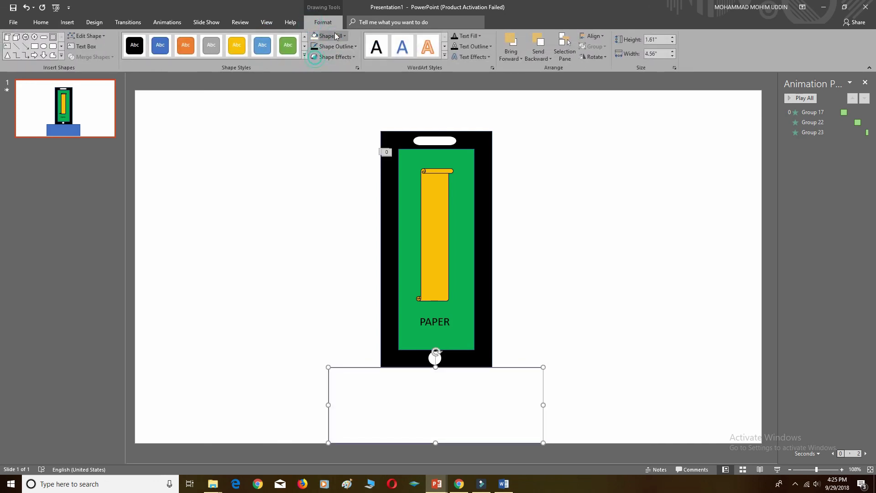
pyautogui.click(334, 36)
pyautogui.click(335, 132)
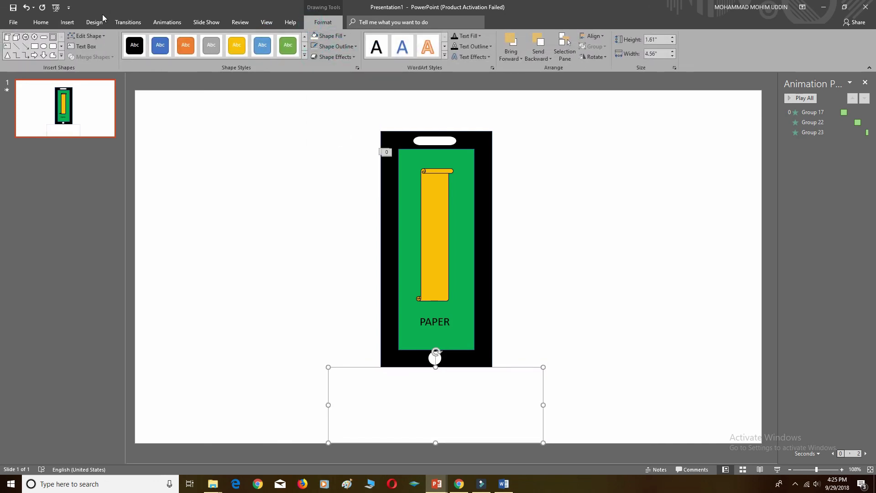
# Run the slide show to check that incoming cards stay hidden below the phone, then exit
pyautogui.click(65, 26)
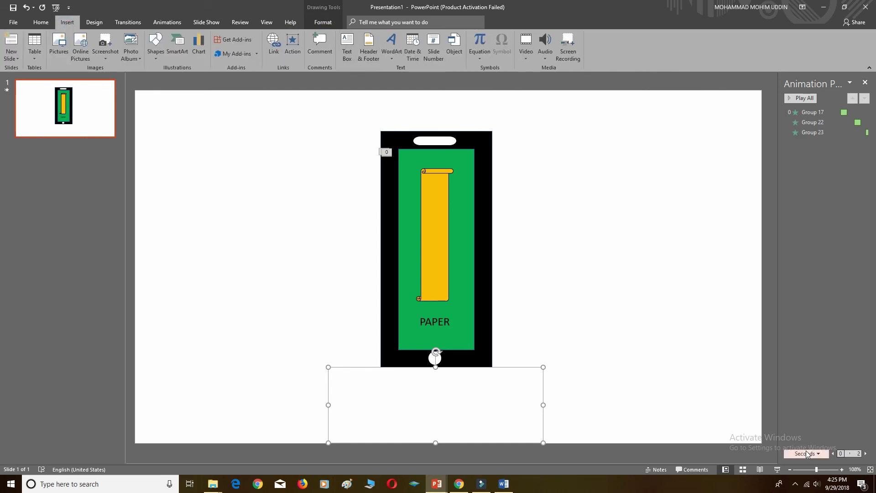
pyautogui.click(661, 327)
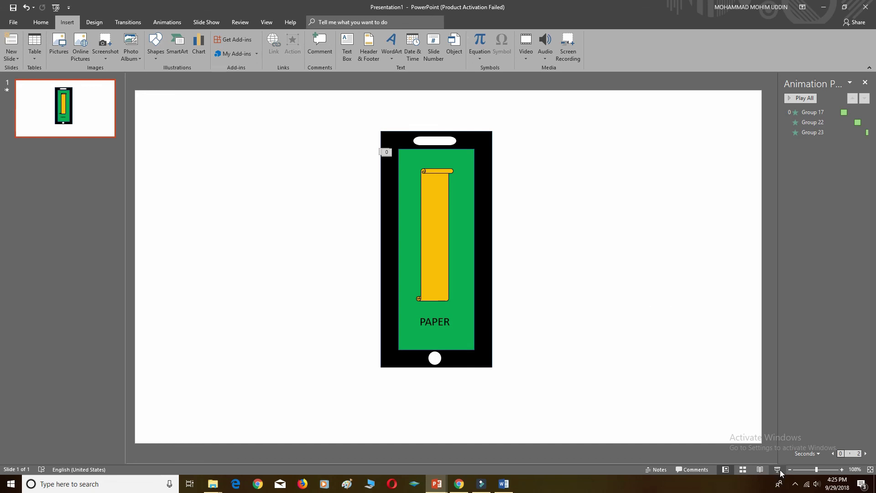
pyautogui.click(776, 468)
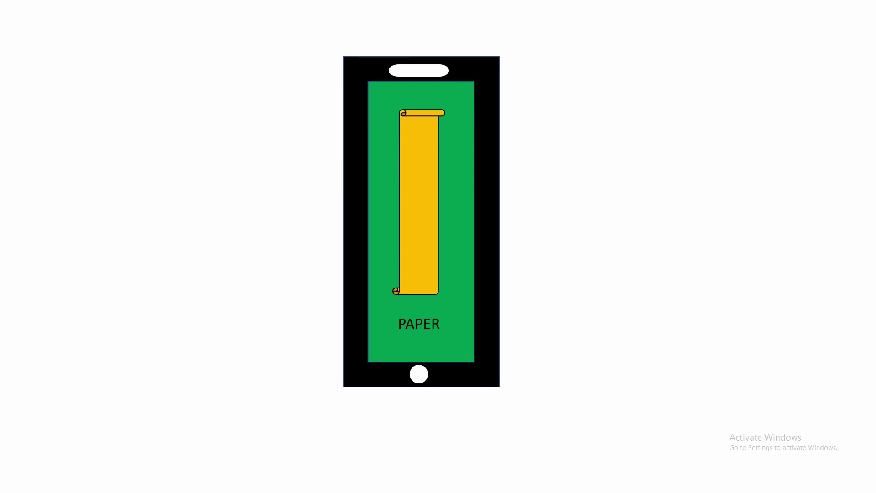
pyautogui.press('Escape')
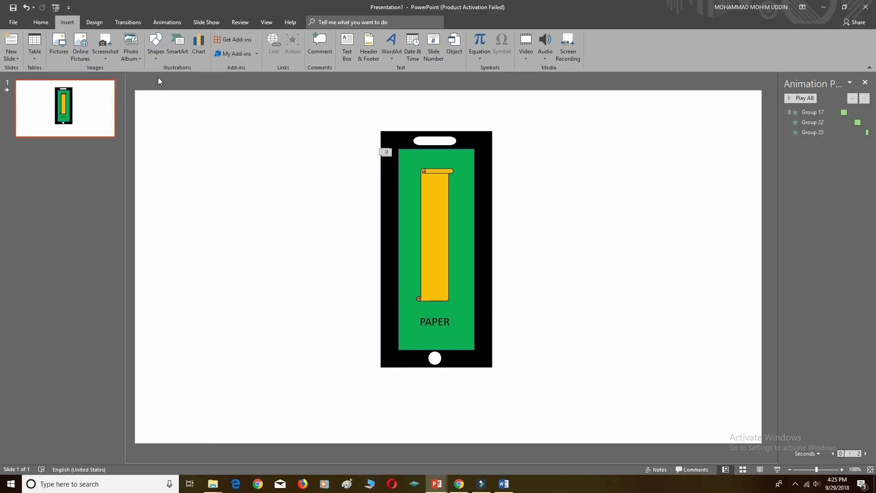
# Add a text box below the phone reading 'MOBILE ANIMATION', centre-aligned
pyautogui.click(347, 45)
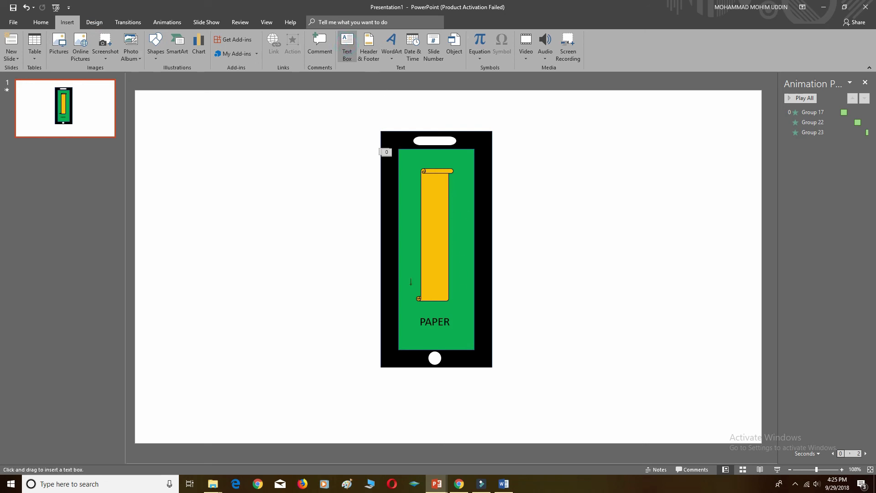
pyautogui.moveTo(324, 374); pyautogui.dragTo(550, 431)
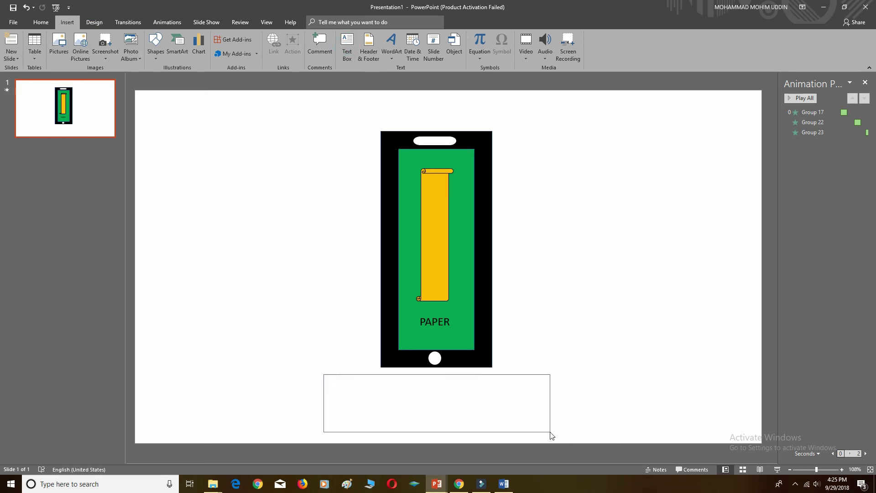
pyautogui.write('M')
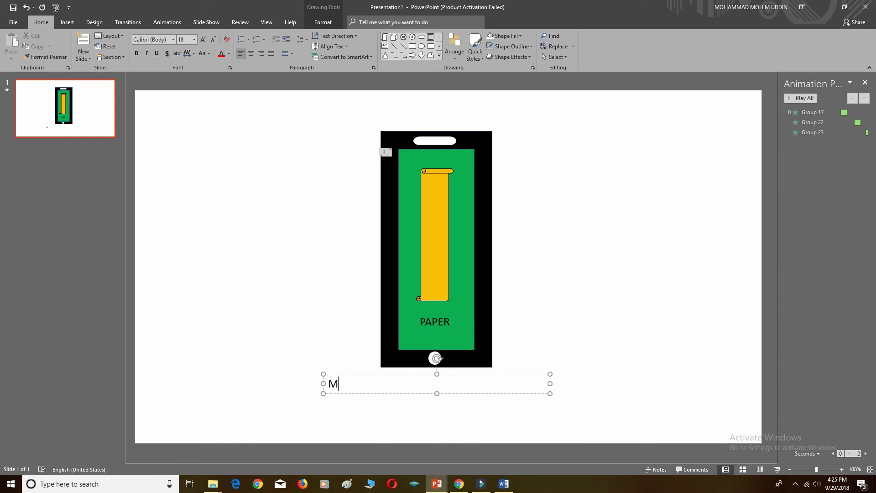
pyautogui.write('OBILE ANIMATION')
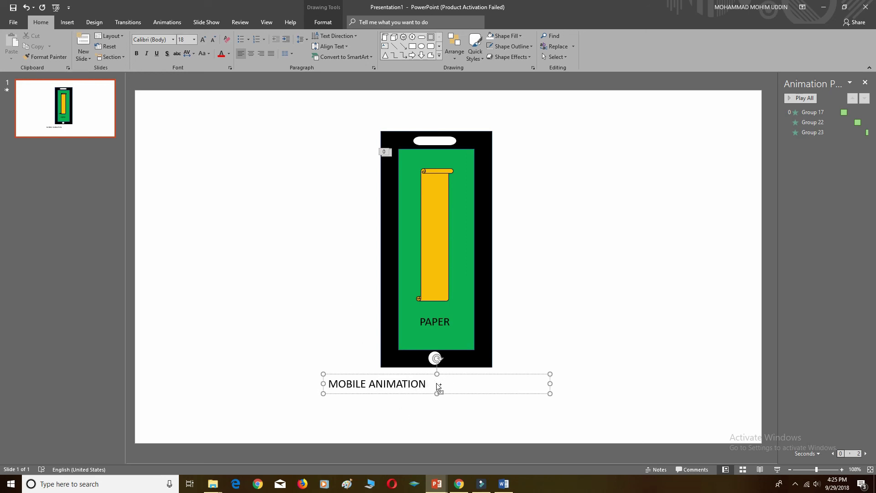
pyautogui.hotkey('ctrl', 'e')
# Make the caption 60-point and widen it to one line centred under the phone
pyautogui.click(194, 40)
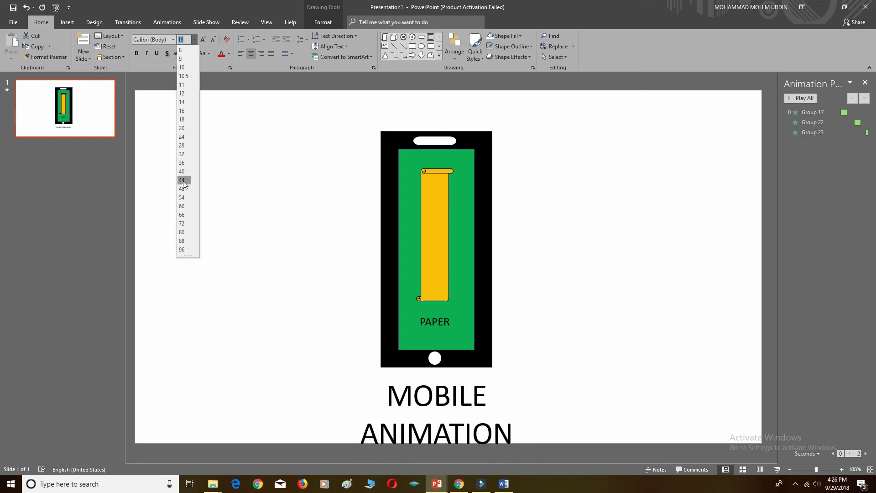
pyautogui.click(183, 207)
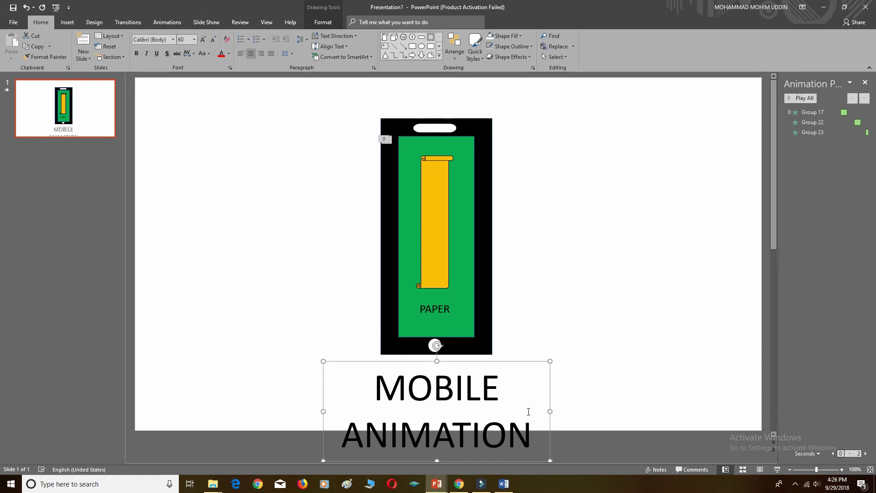
pyautogui.moveTo(551, 413); pyautogui.dragTo(726, 395)
pyautogui.moveTo(568, 374); pyautogui.dragTo(485, 374)
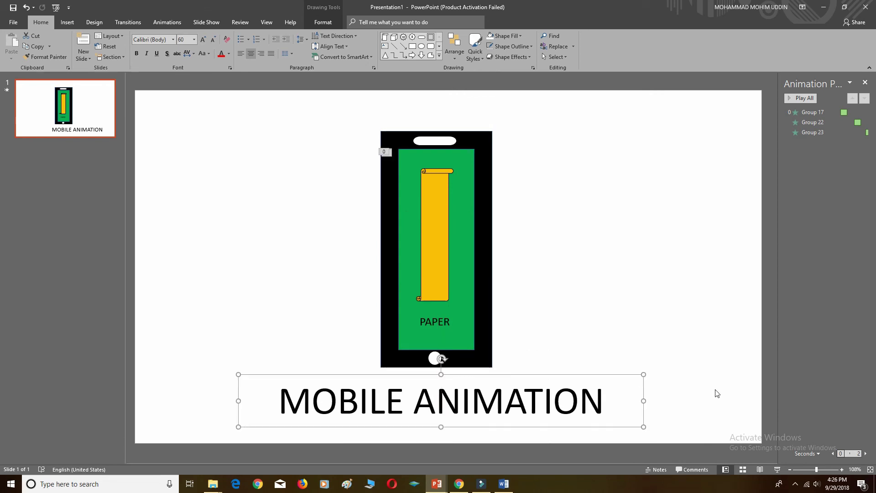
pyautogui.click(621, 294)
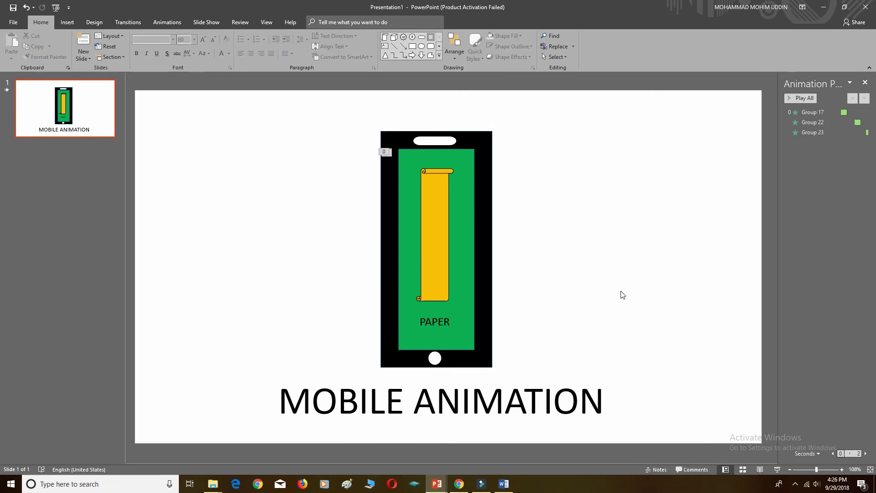
# Nudge the MOBILE ANIMATION caption slightly right and play the finished slide full screen
pyautogui.click(506, 384)
pyautogui.moveTo(516, 378); pyautogui.dragTo(514, 376)
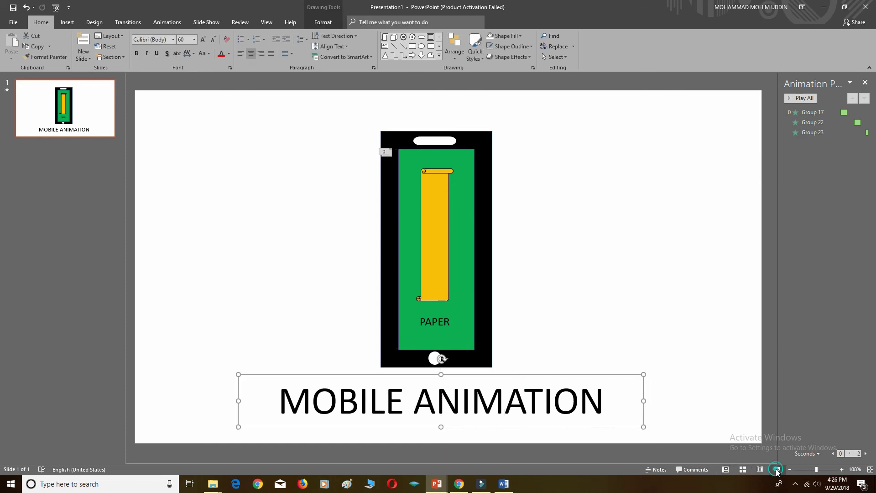
pyautogui.click(776, 469)
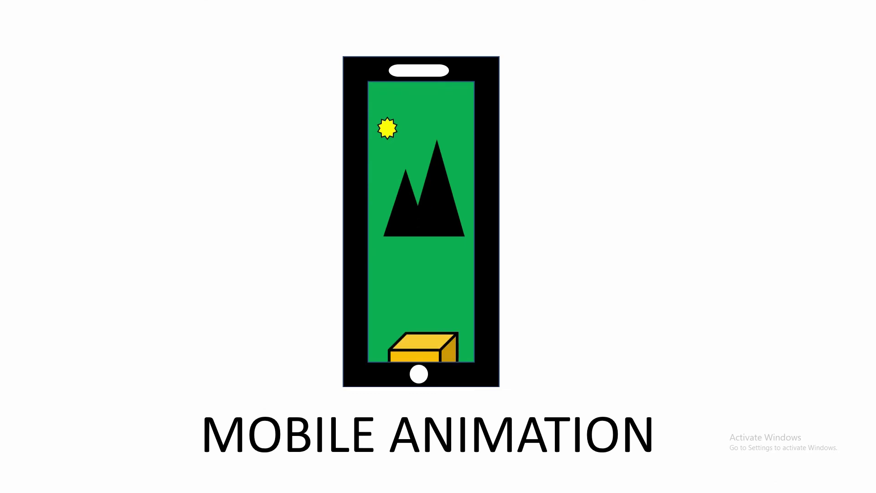